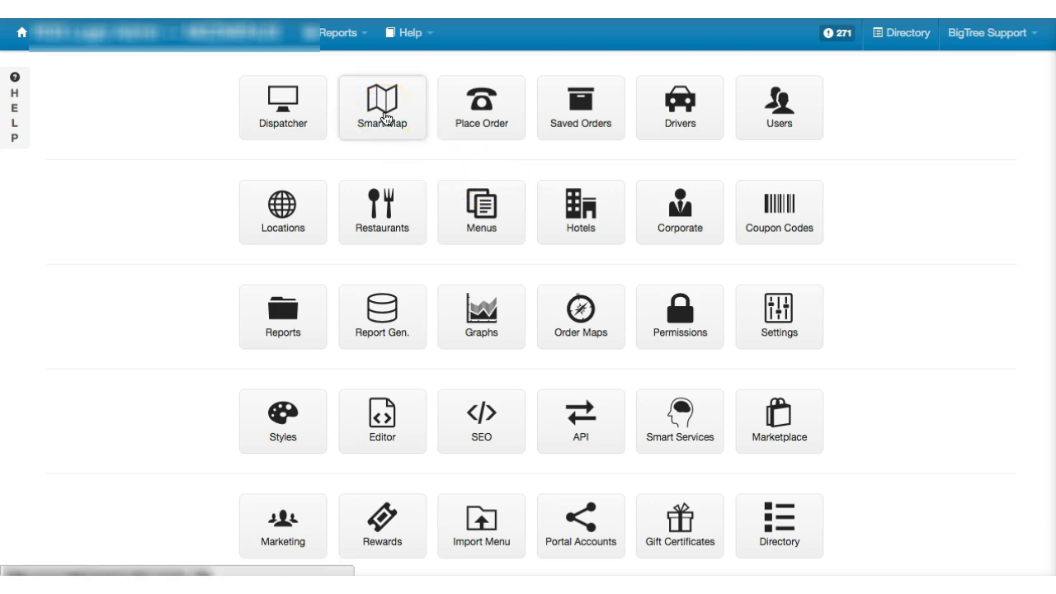
- Open the Smart Map and look through its list of selectable locations
{"action": "left_click", "coordinate": [417, 152]}
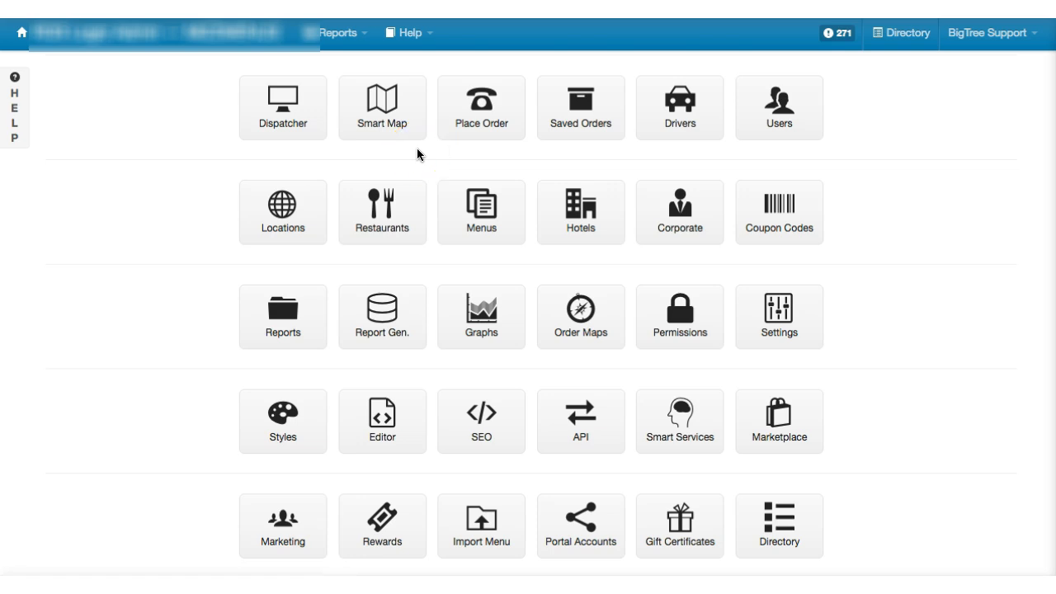
{"action": "left_click", "coordinate": [384, 109]}
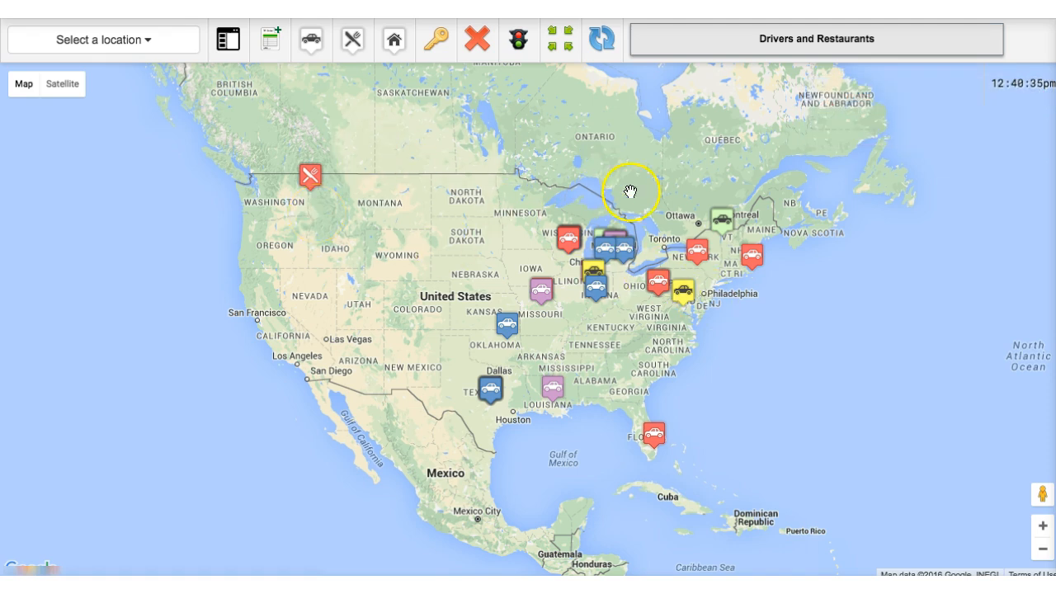
{"action": "left_click", "coordinate": [151, 47]}
{"action": "left_click", "coordinate": [151, 47]}
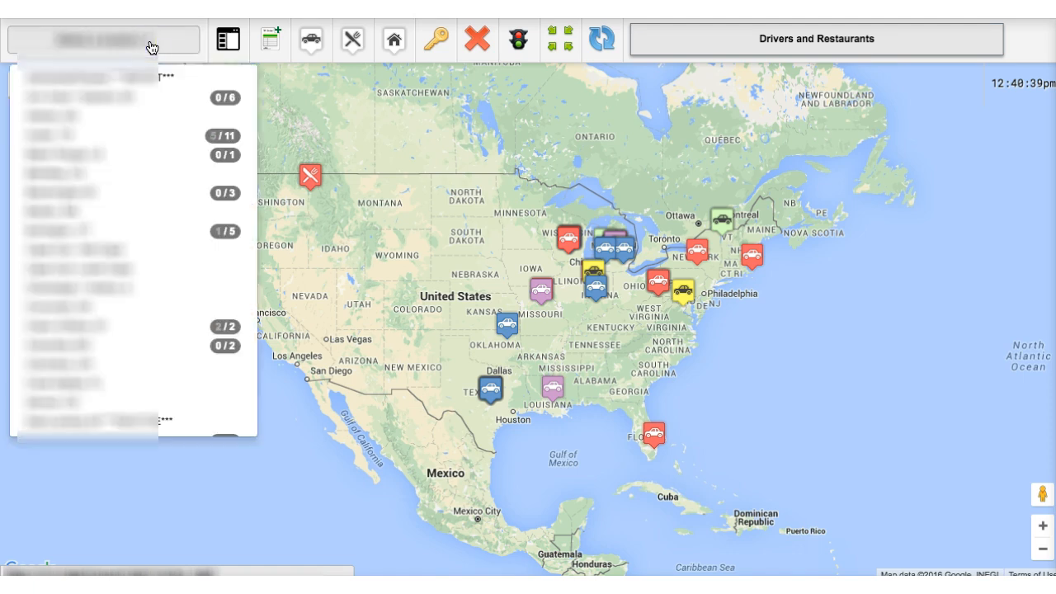
{"action": "left_click", "coordinate": [151, 47]}
{"action": "left_click", "coordinate": [150, 45]}
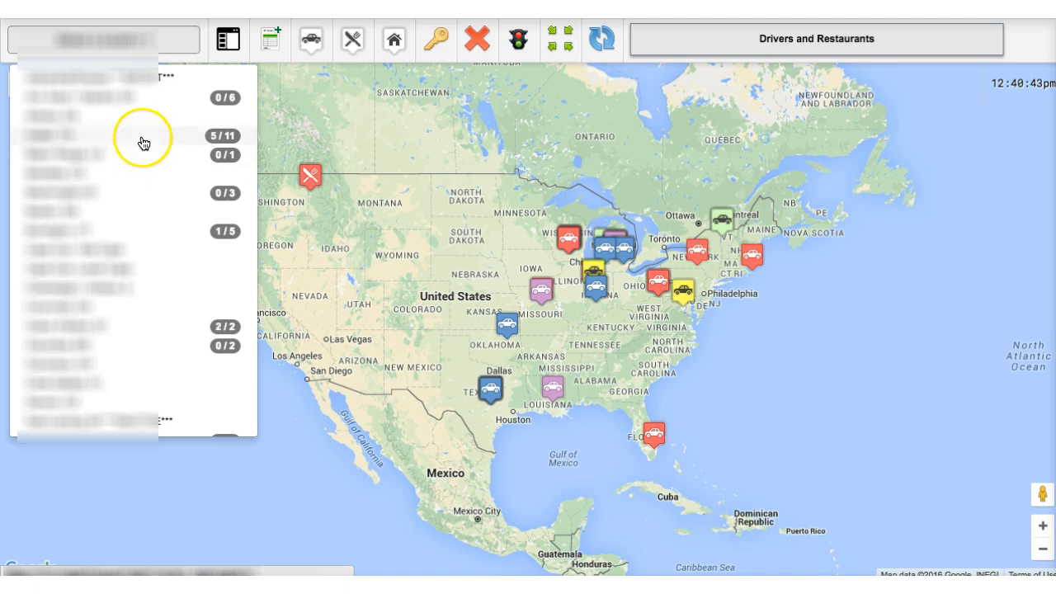
{"action": "left_click", "coordinate": [141, 94]}
{"action": "left_click_drag", "start_coordinate": [141, 91], "coordinate": [129, 127]}
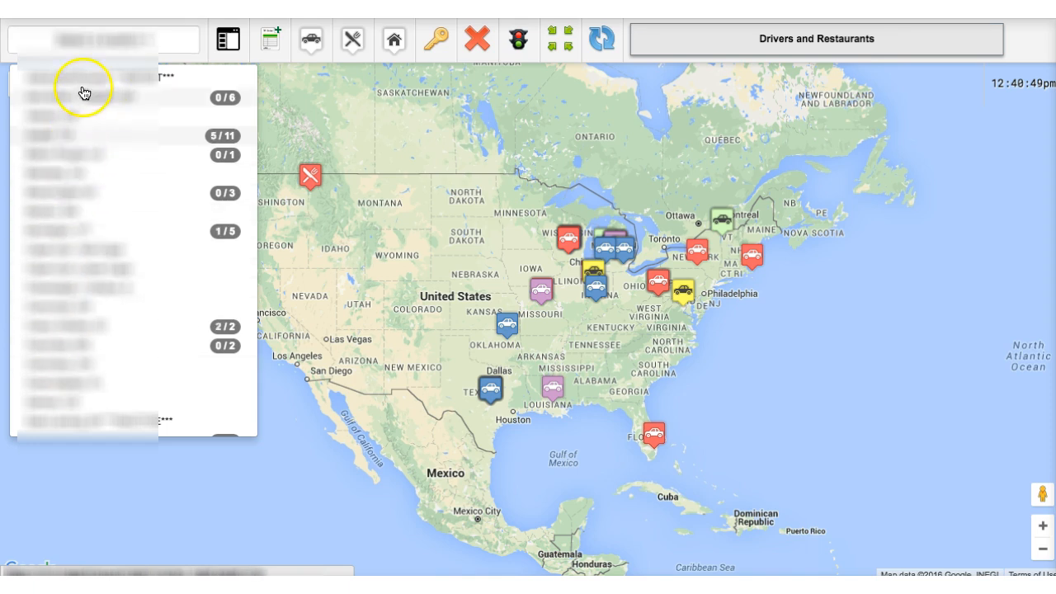
{"action": "left_click", "coordinate": [154, 41]}
- Show the side panel beside the map and hide it again
{"action": "left_click", "coordinate": [227, 39]}
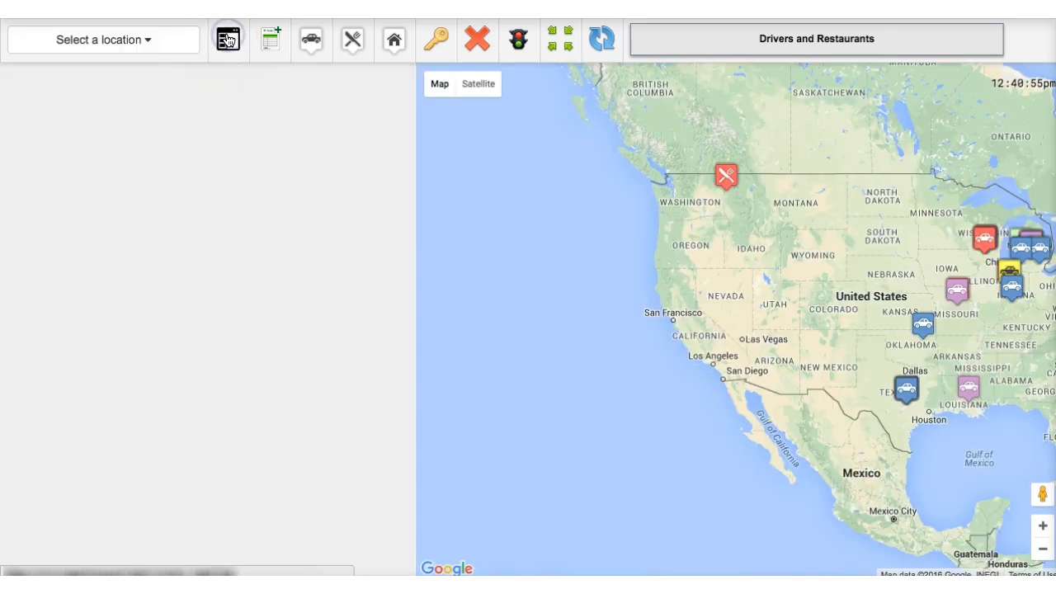
{"action": "left_click", "coordinate": [228, 39]}
{"action": "left_click", "coordinate": [227, 39]}
{"action": "left_click", "coordinate": [228, 39]}
{"action": "left_click", "coordinate": [272, 45]}
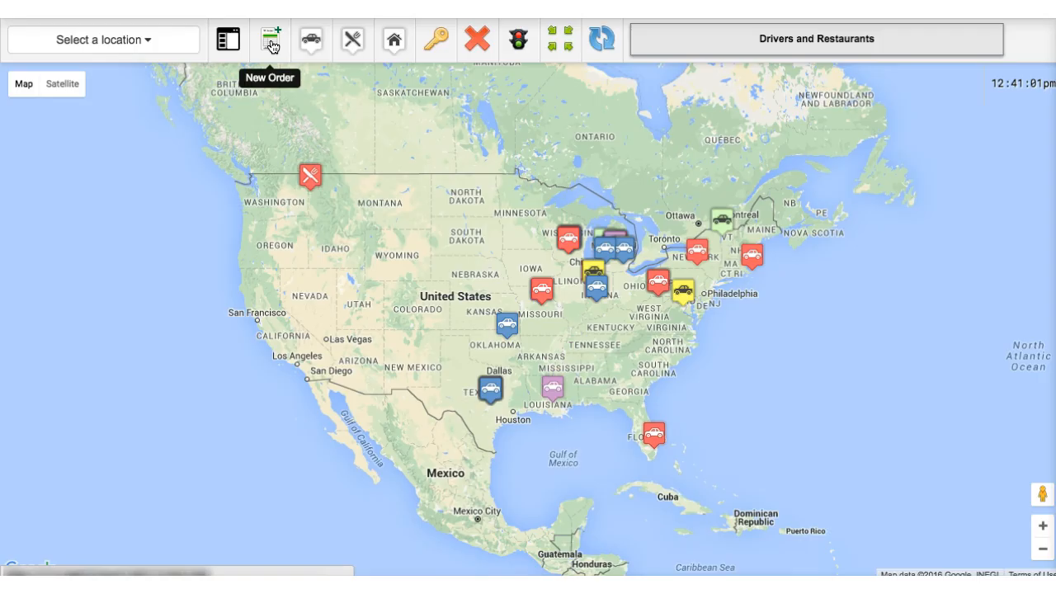
{"action": "left_click", "coordinate": [272, 46]}
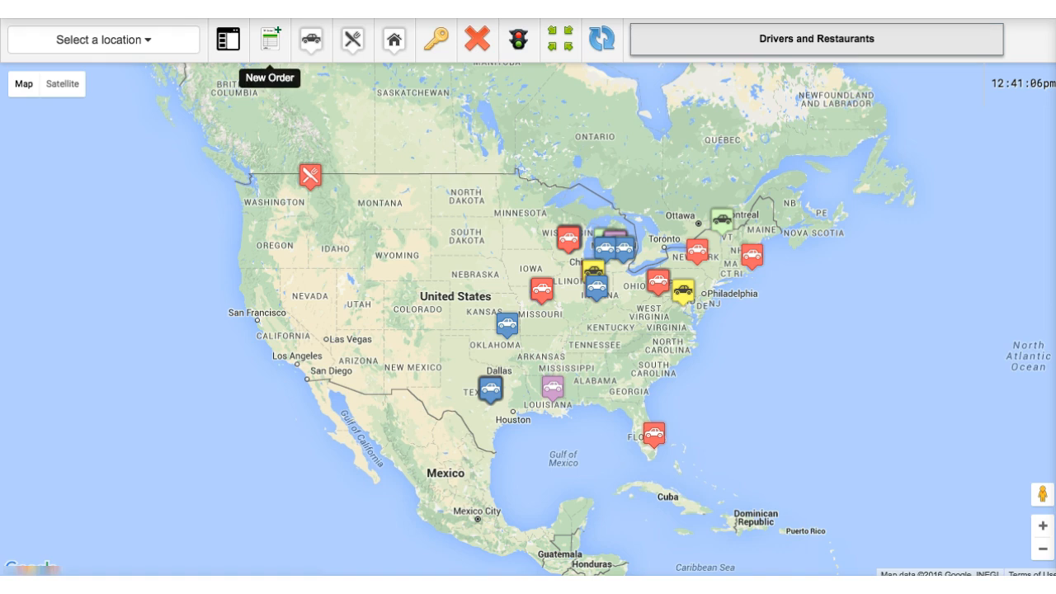
- Switch the map's marker view, return it to drivers and restaurants, and hide the side panel
{"action": "left_click", "coordinate": [310, 45]}
{"action": "left_click", "coordinate": [310, 45]}
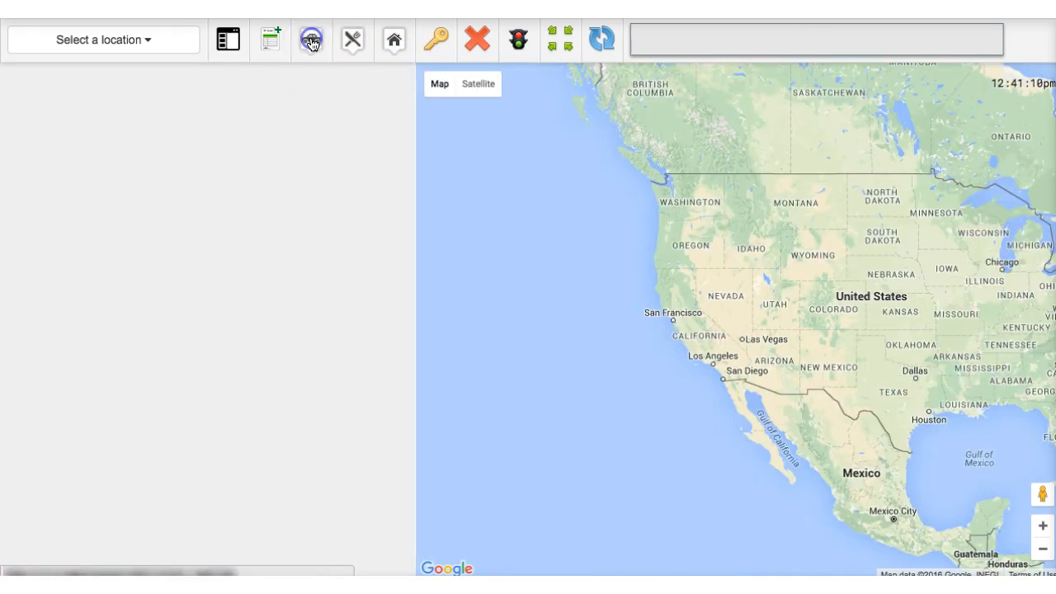
{"action": "left_click", "coordinate": [351, 40]}
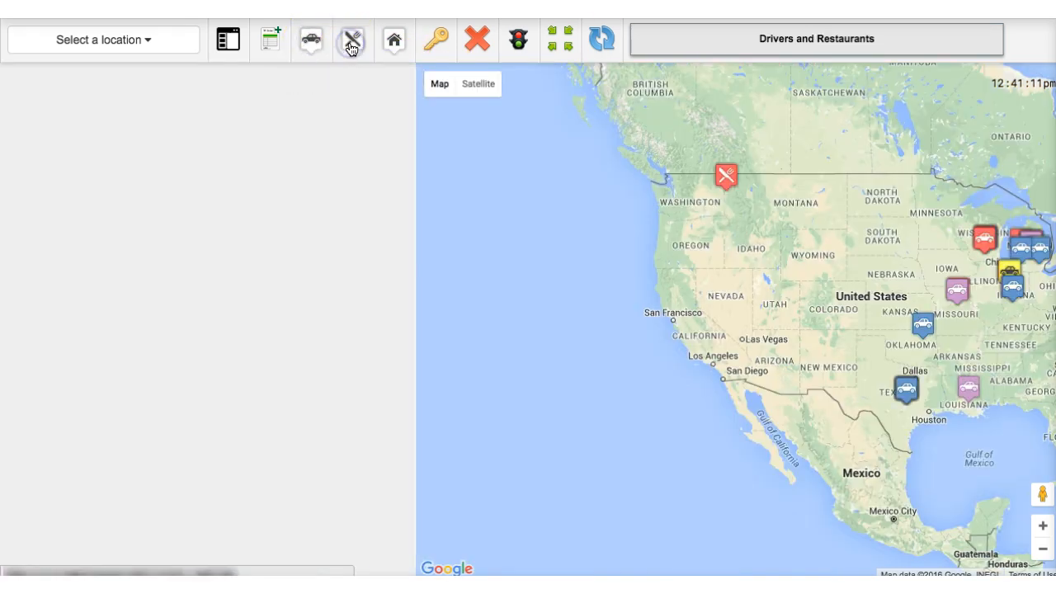
{"action": "left_click", "coordinate": [228, 40]}
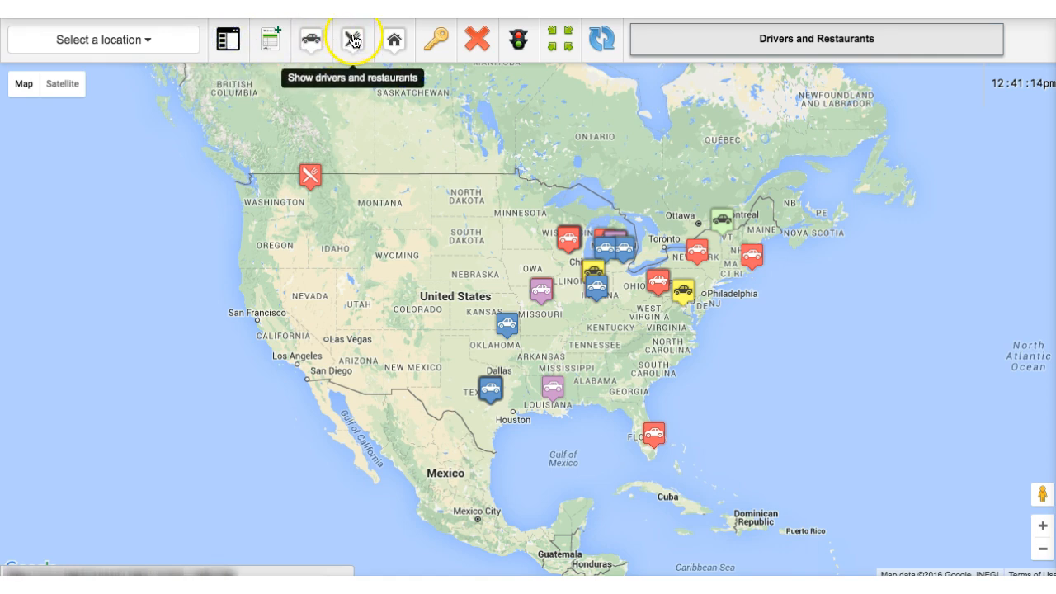
- View the SmartMap Key explaining the driver, restaurant and customer markers, and close it
{"action": "left_click", "coordinate": [437, 44]}
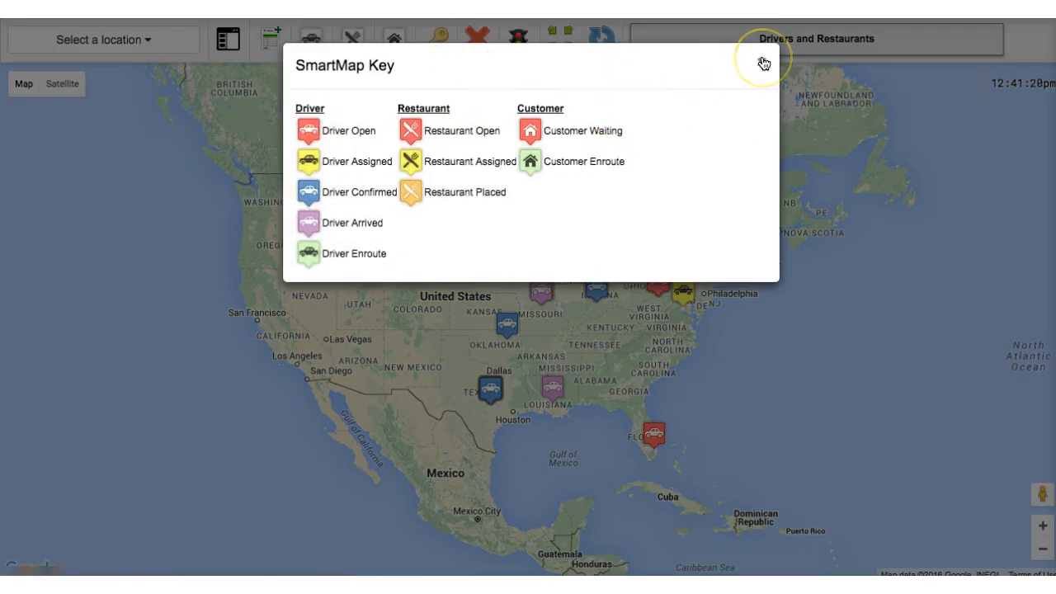
{"action": "left_click", "coordinate": [763, 64]}
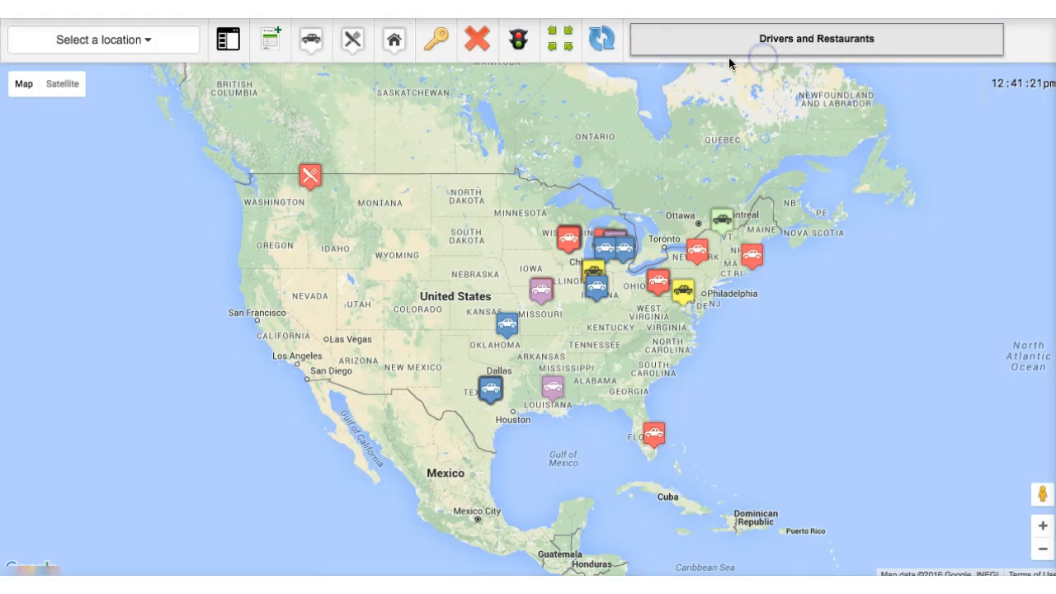
- Clear all markers from the map and toggle the traffic data
{"action": "left_click", "coordinate": [476, 46]}
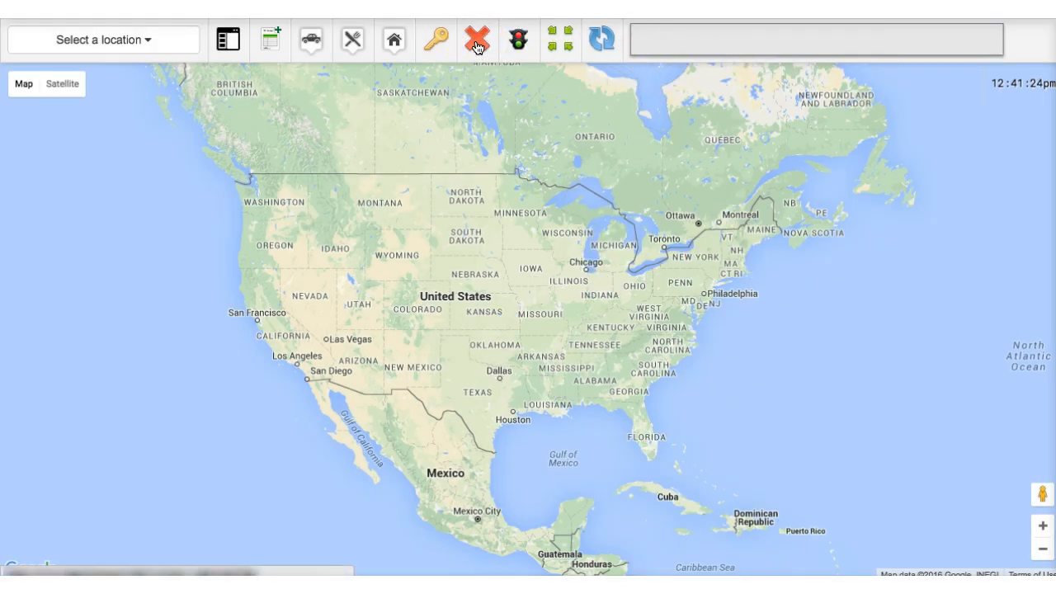
{"action": "left_click", "coordinate": [519, 41]}
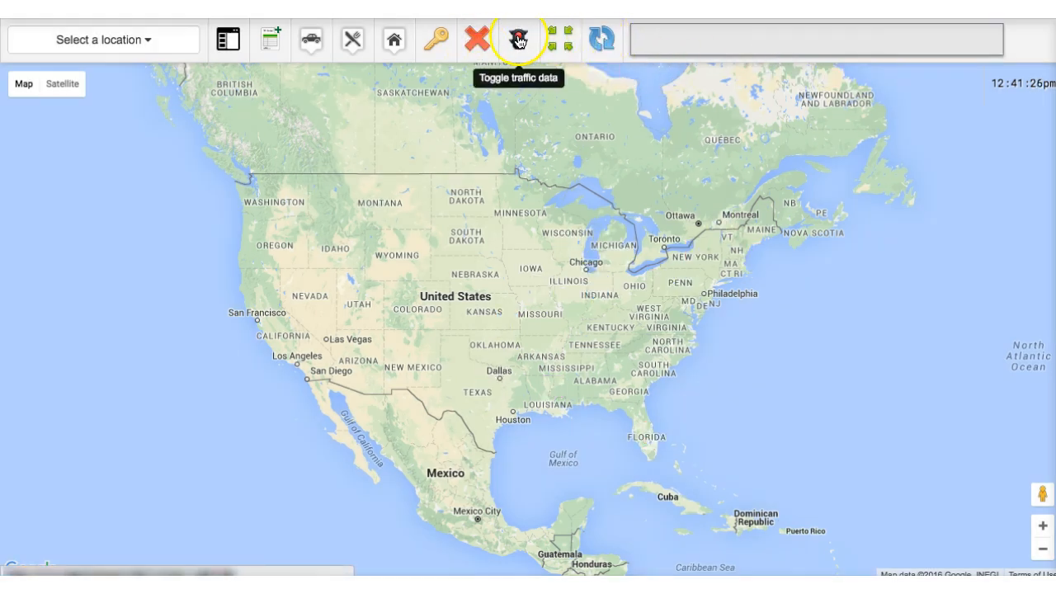
{"action": "left_click", "coordinate": [526, 97]}
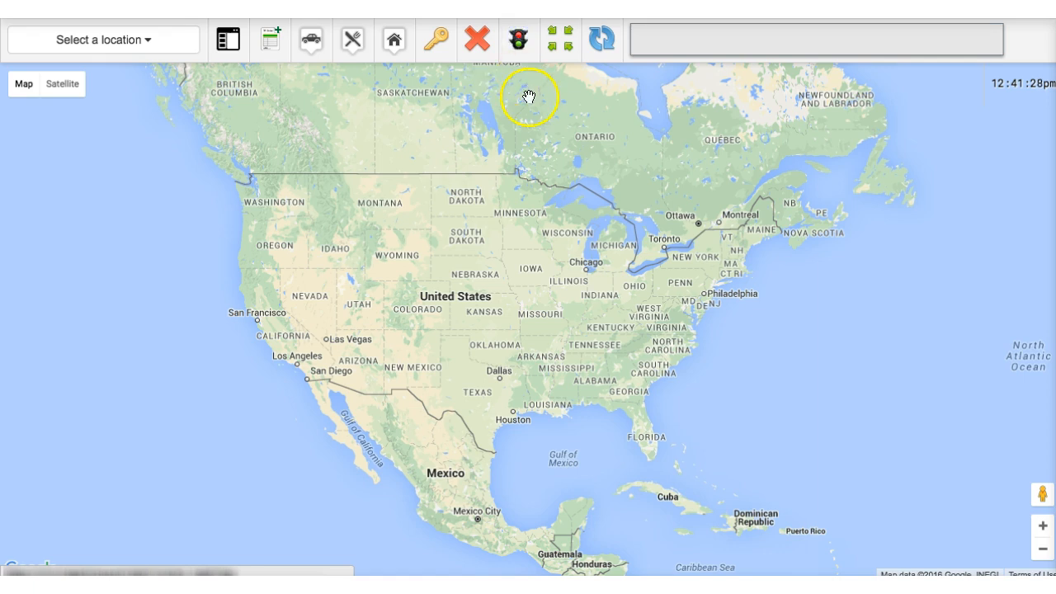
{"action": "left_click", "coordinate": [519, 41]}
- Center the map and refresh the Smart Map to reload its driver and restaurant markers
{"action": "left_click", "coordinate": [560, 43]}
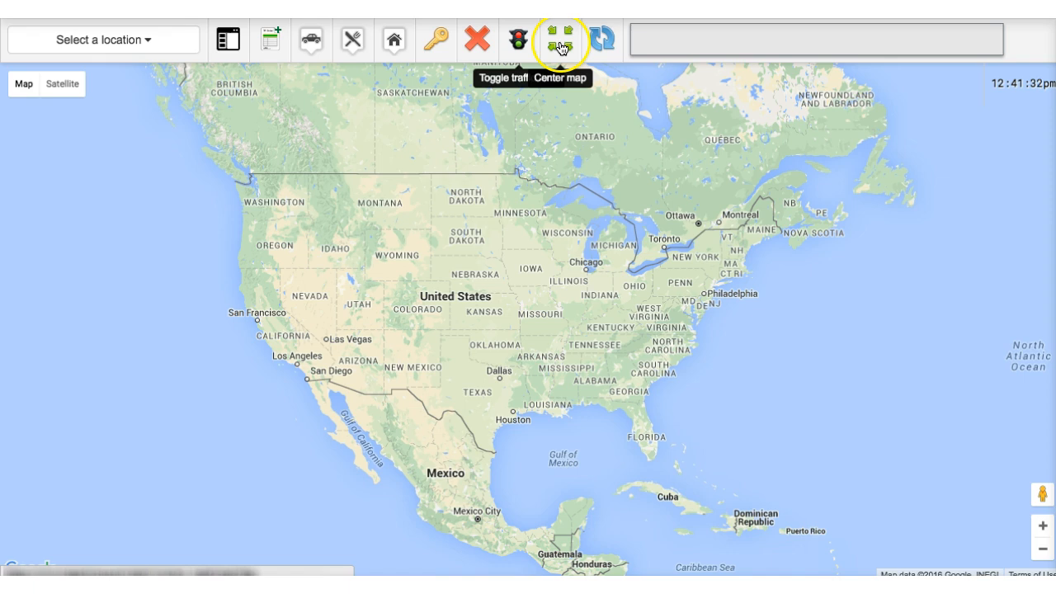
{"action": "left_click", "coordinate": [607, 45]}
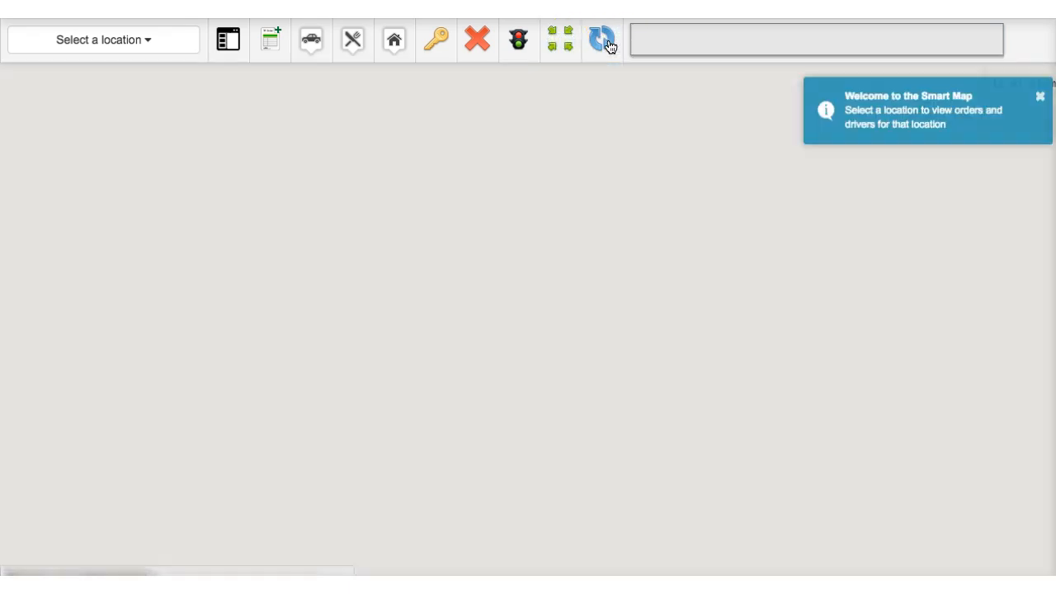
{"action": "left_click", "coordinate": [618, 165]}
{"action": "left_click", "coordinate": [467, 33]}
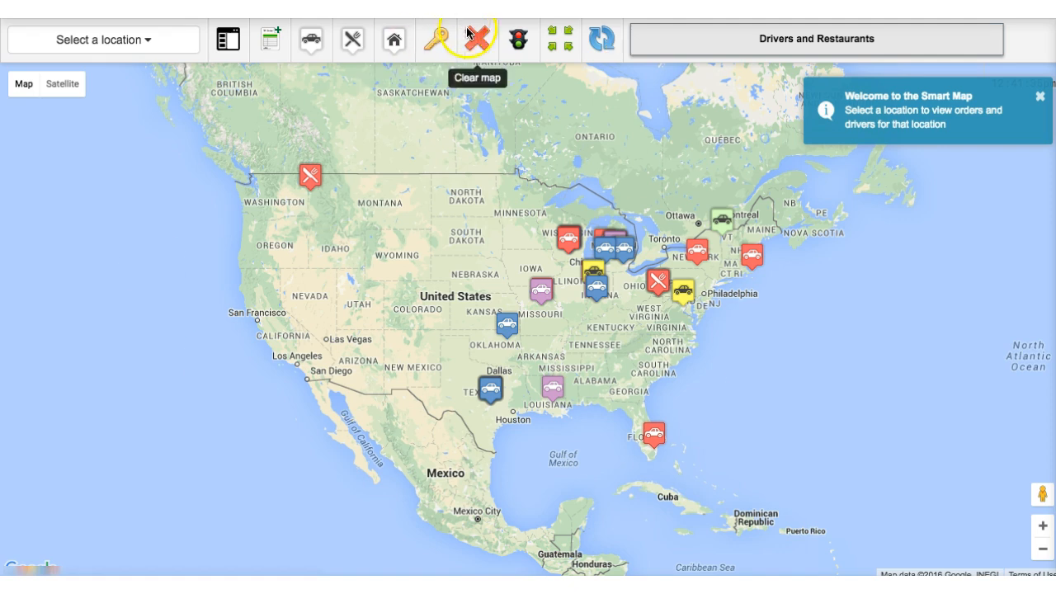
- Select the Lansing location to display its orders, drivers and delivery zones
{"action": "left_click", "coordinate": [146, 42]}
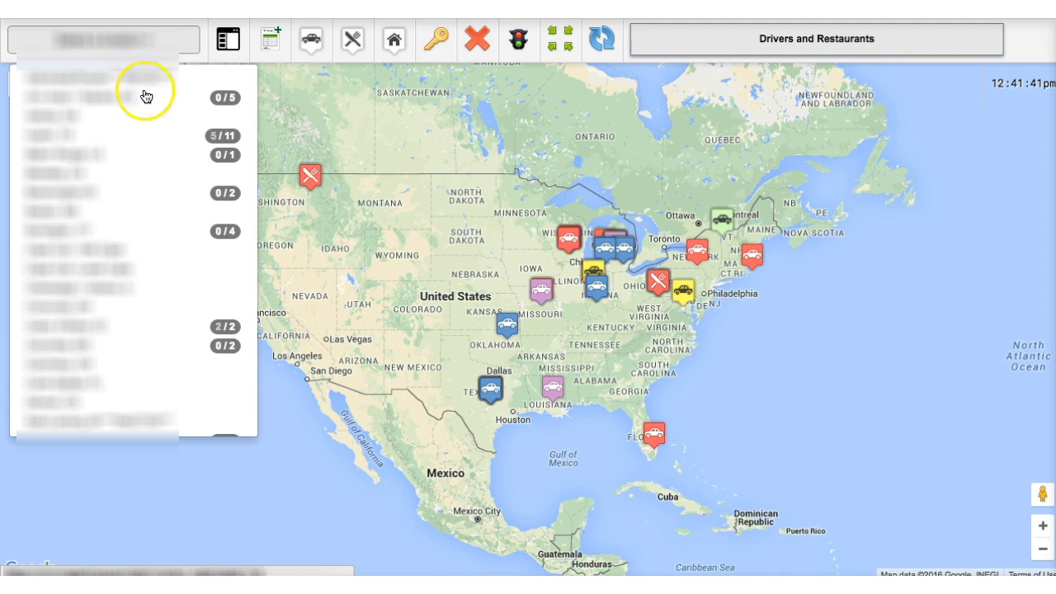
{"action": "left_click", "coordinate": [133, 138]}
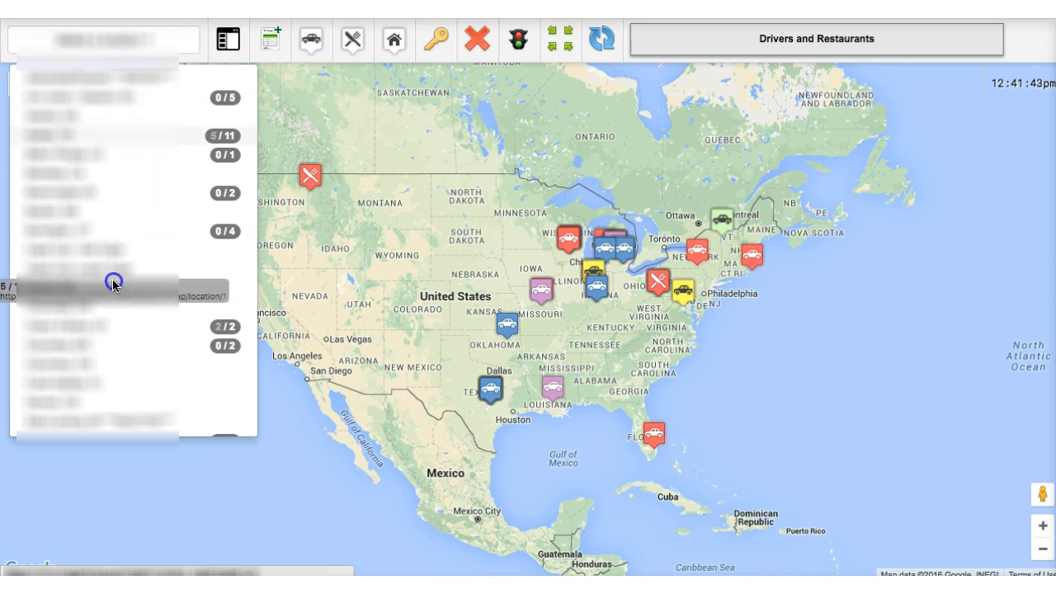
{"action": "scroll", "coordinate": [112, 281], "scroll_direction": "down", "scroll_amount": 5}
{"action": "scroll", "coordinate": [113, 285], "scroll_direction": "down", "scroll_amount": 3}
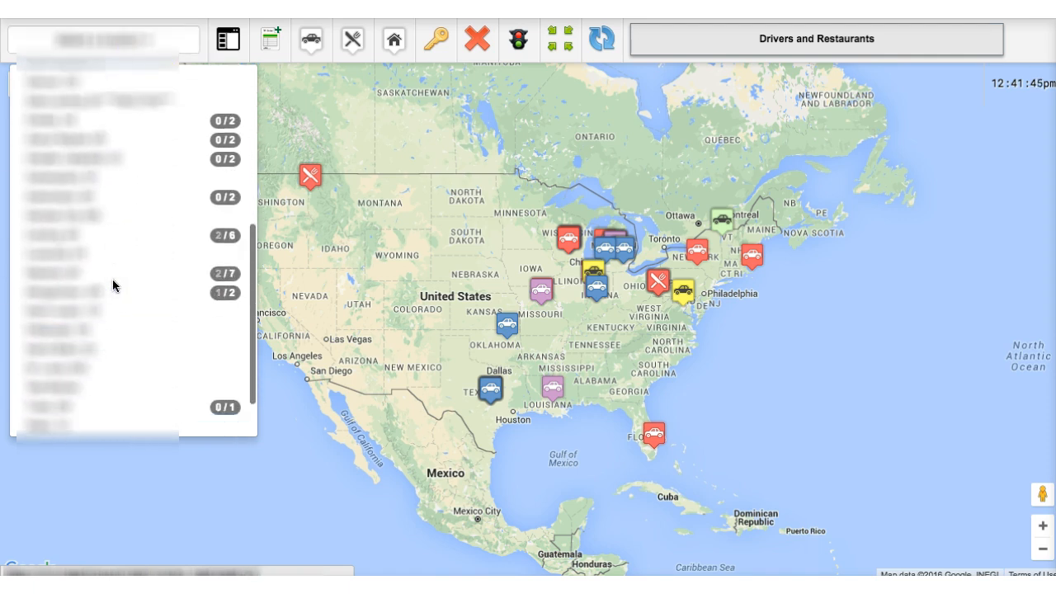
{"action": "left_click", "coordinate": [121, 233]}
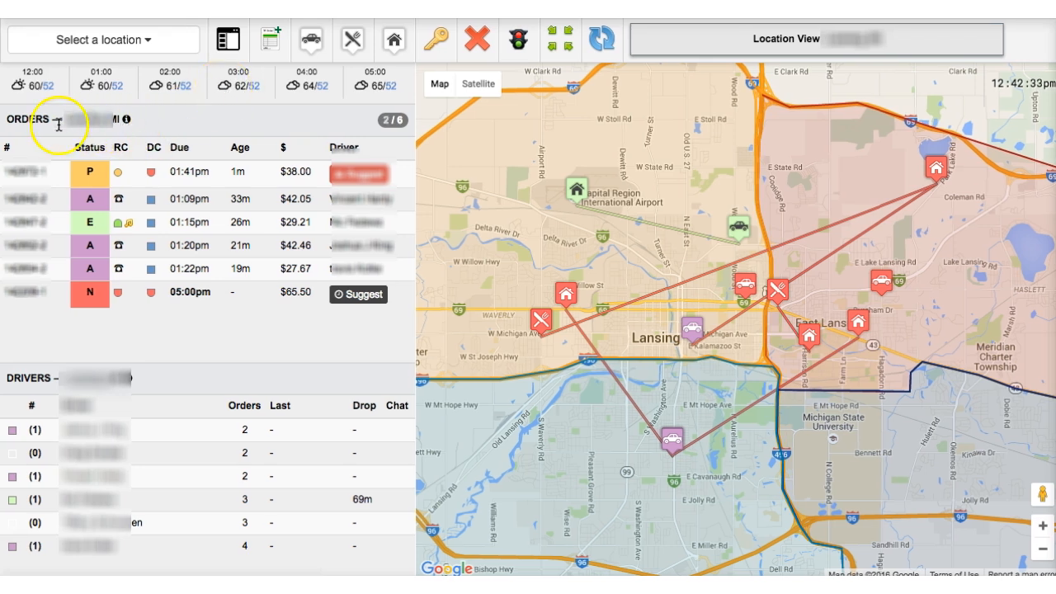
- Examine the location's orders list, including the unassigned/total order count, the driver column and the status codes
{"action": "mouse_move", "coordinate": [123, 128]}
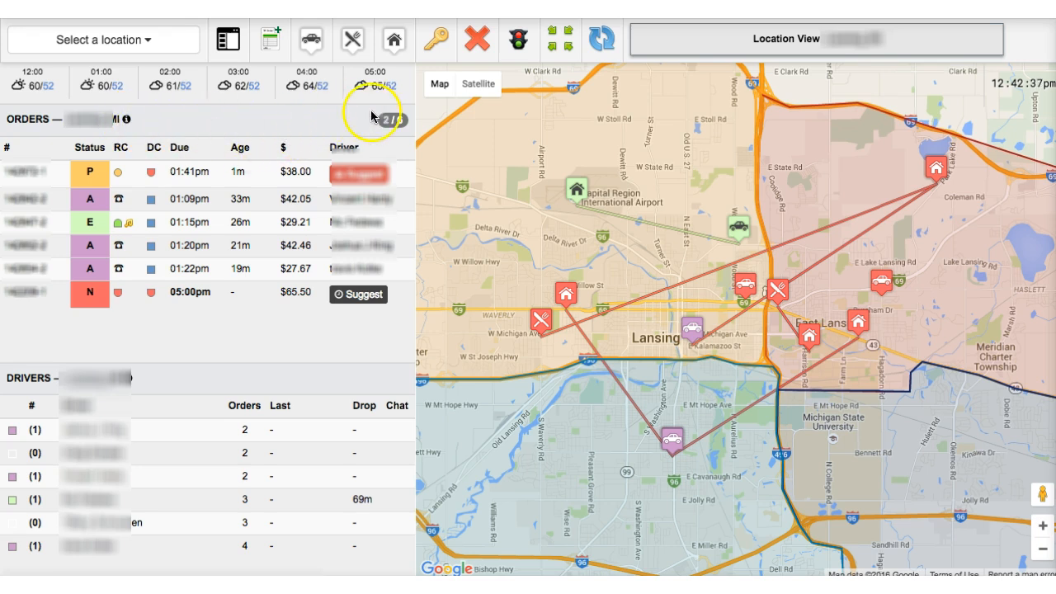
{"action": "mouse_move", "coordinate": [389, 121]}
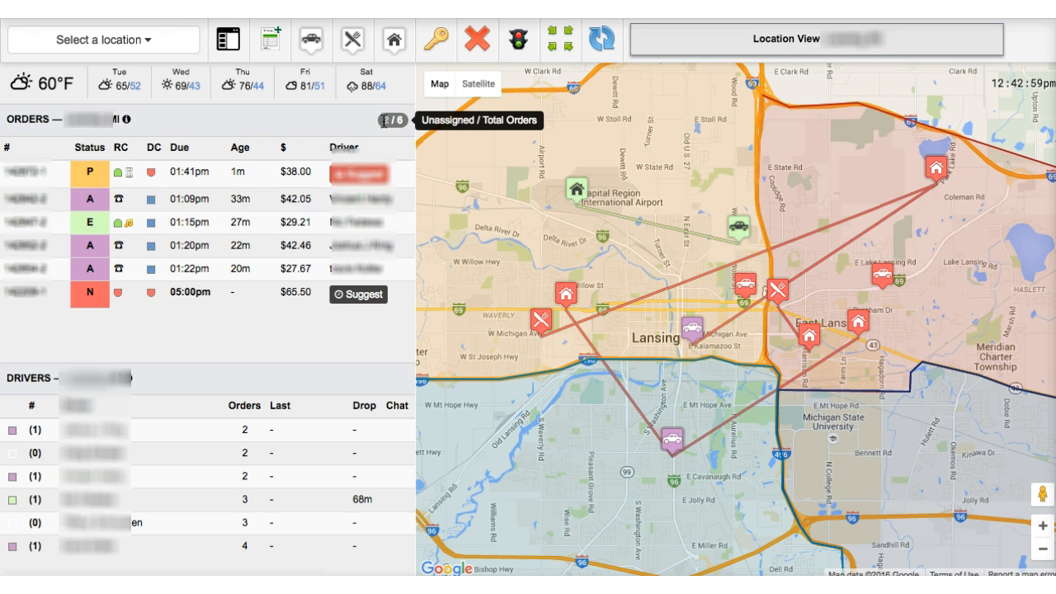
{"action": "left_click", "coordinate": [401, 124]}
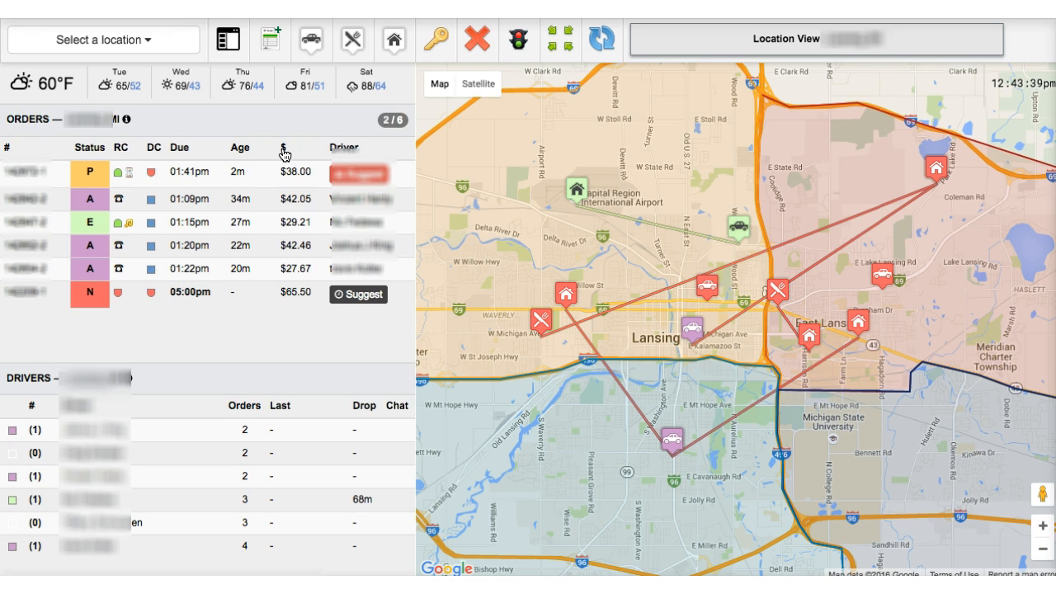
{"action": "left_click", "coordinate": [346, 149]}
{"action": "left_click", "coordinate": [360, 290]}
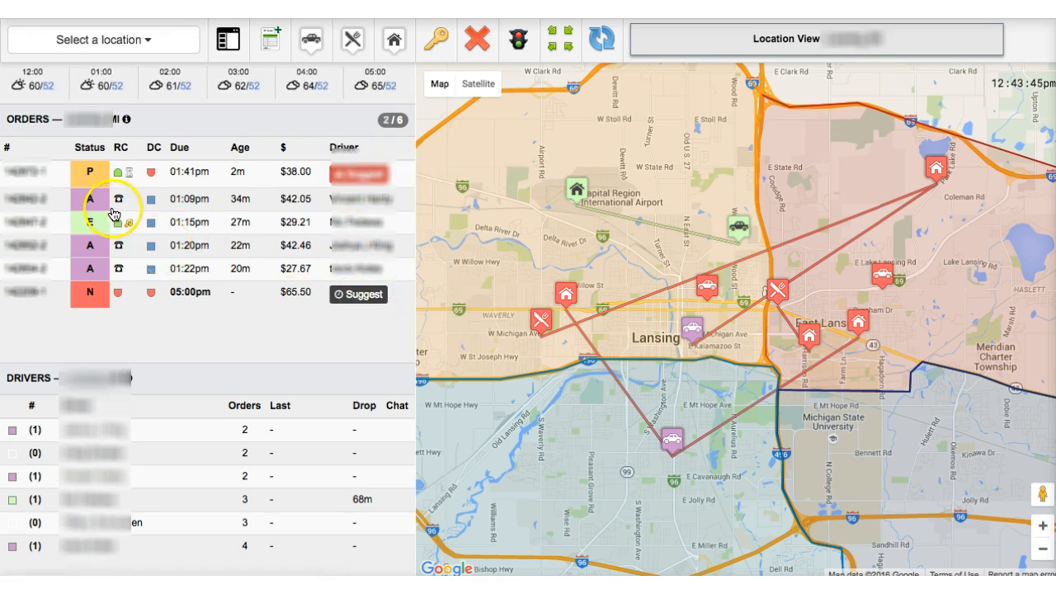
{"action": "left_click", "coordinate": [86, 175]}
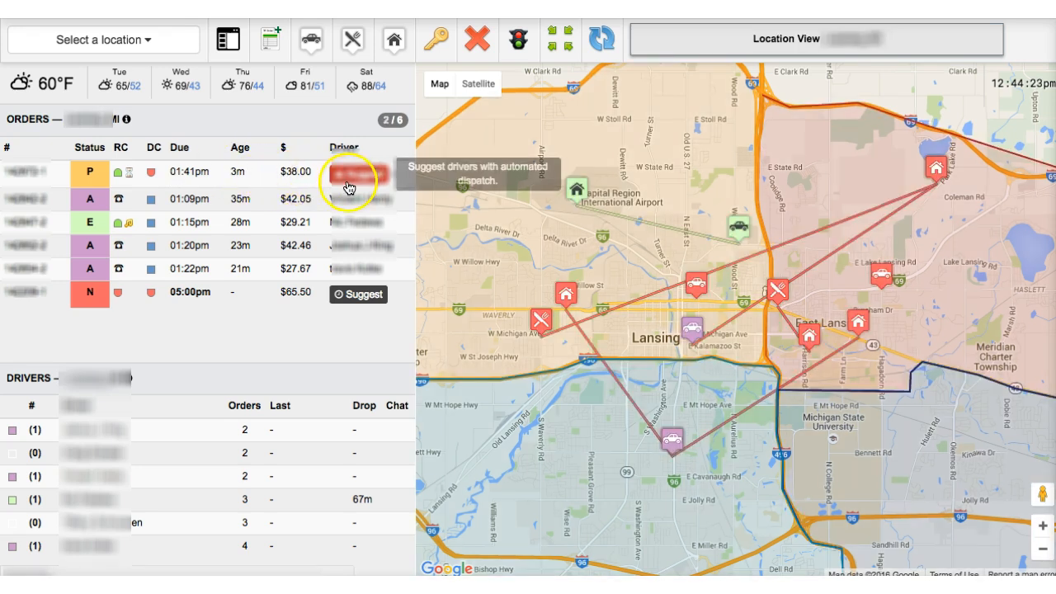
- Isolate the $38.00 order due 01:41pm on the map, and return to viewing all orders and delivery zones
{"action": "left_click", "coordinate": [225, 173]}
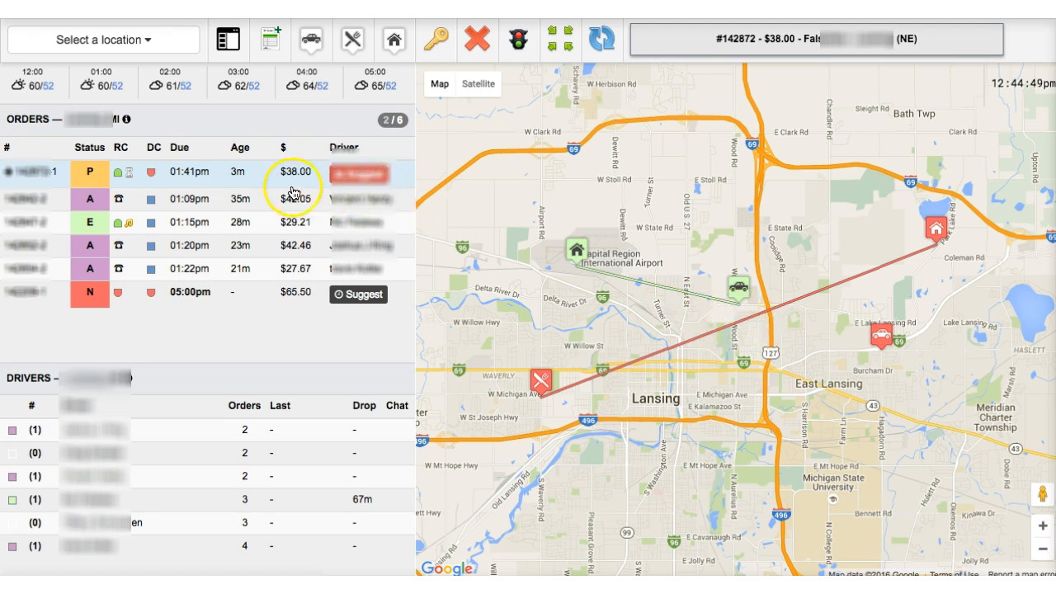
{"action": "left_click", "coordinate": [264, 184]}
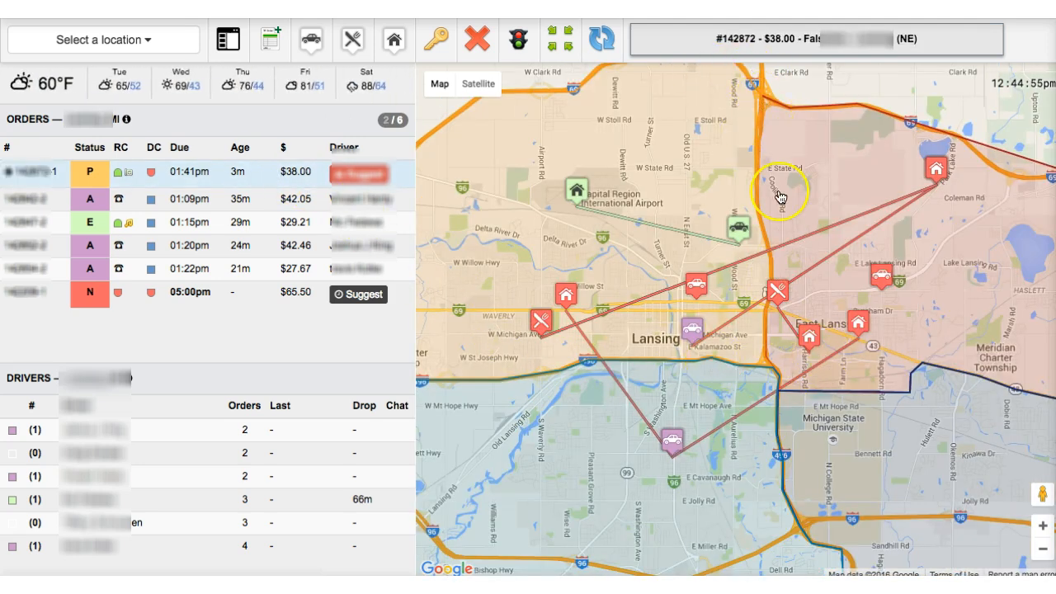
{"action": "left_click", "coordinate": [1044, 550]}
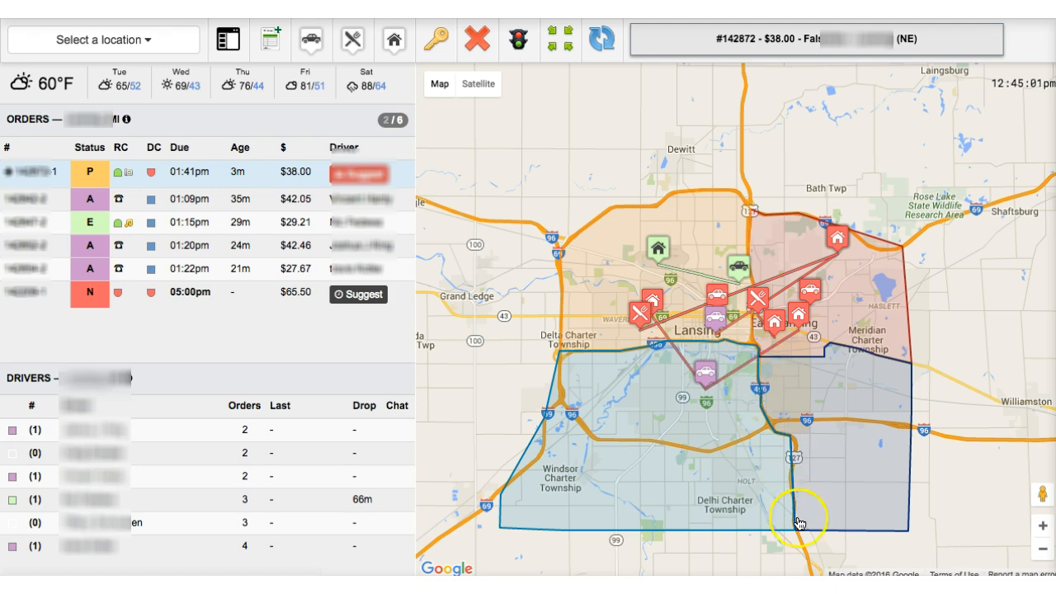
{"action": "left_click", "coordinate": [1043, 526]}
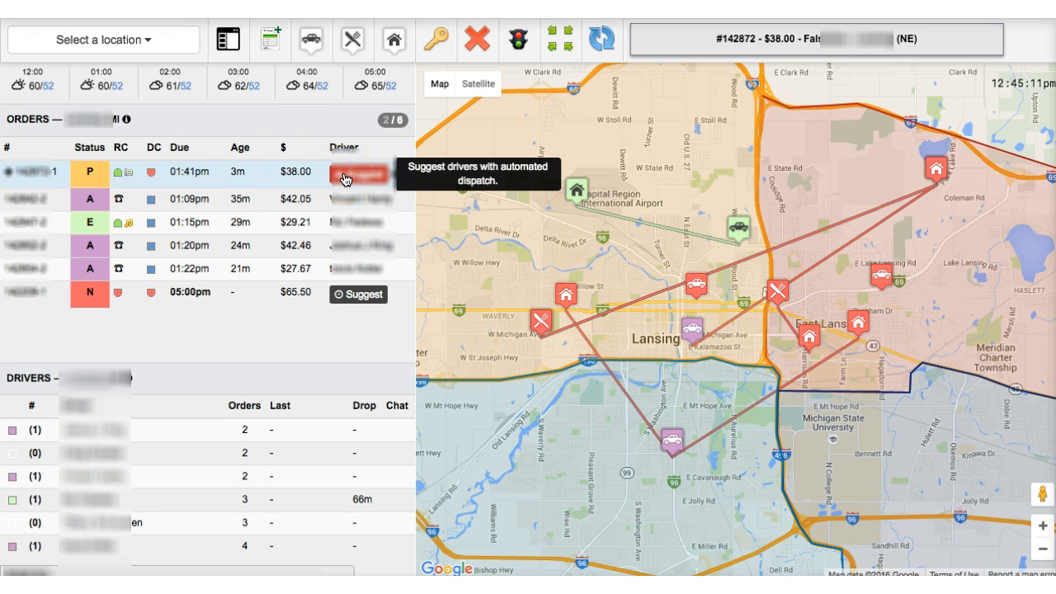
- Request automated driver suggestions for the $38.00 order and locate the top-ranked driver on the map
{"action": "left_click", "coordinate": [345, 178]}
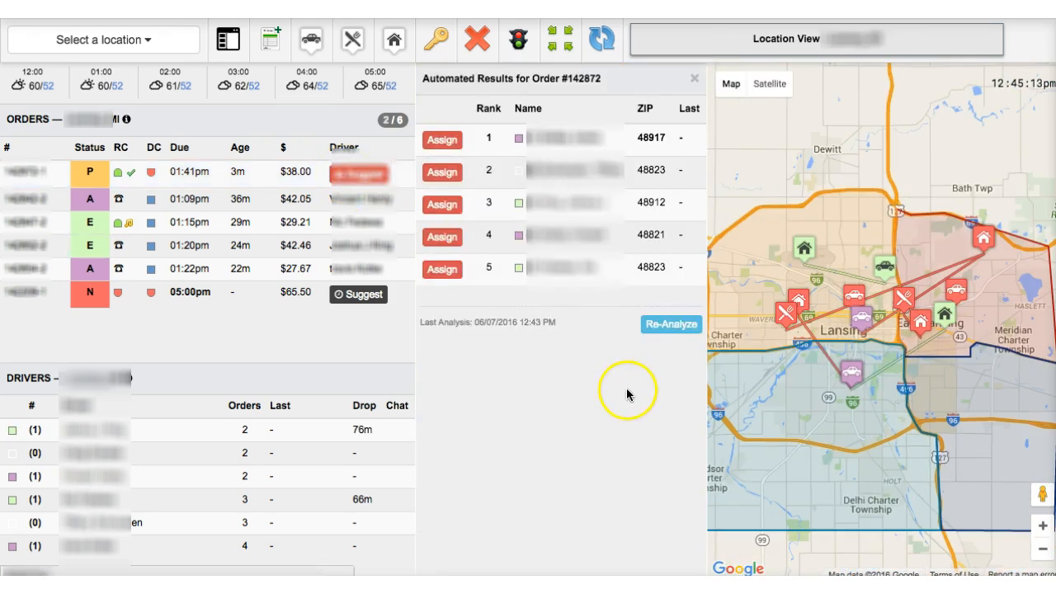
{"action": "left_click", "coordinate": [568, 144]}
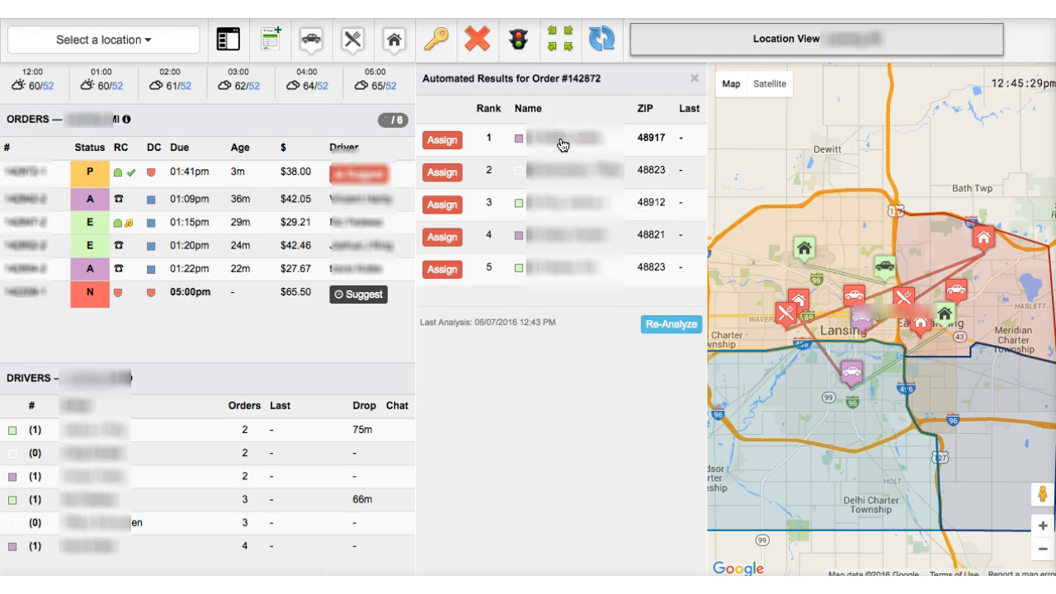
{"action": "left_click", "coordinate": [848, 293]}
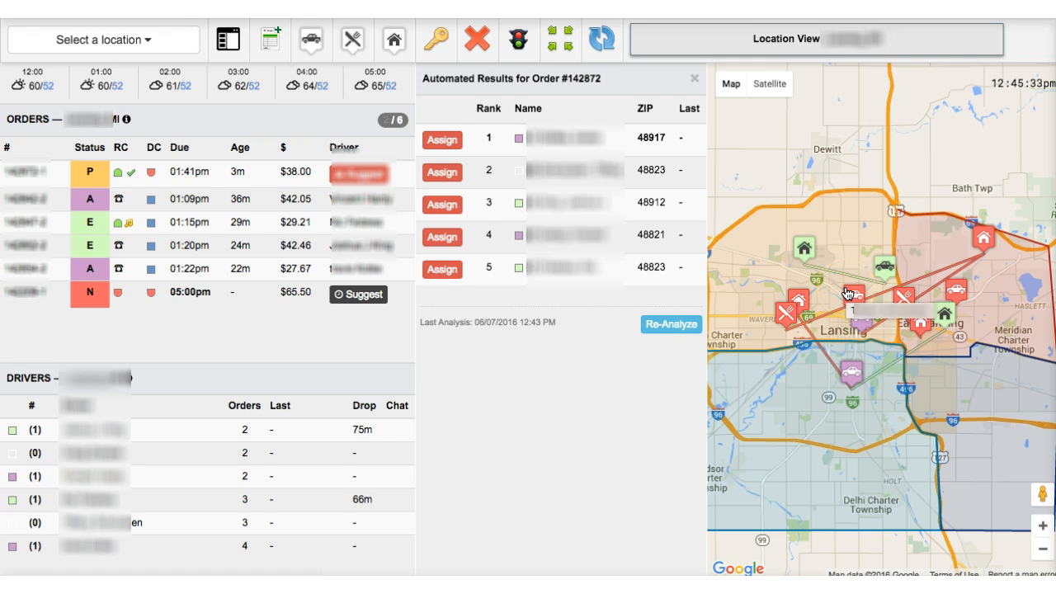
- Check the second-ranked suggestion and the details of the driver marker northeast of East Lansing, and close the automated results
{"action": "left_click", "coordinate": [584, 178]}
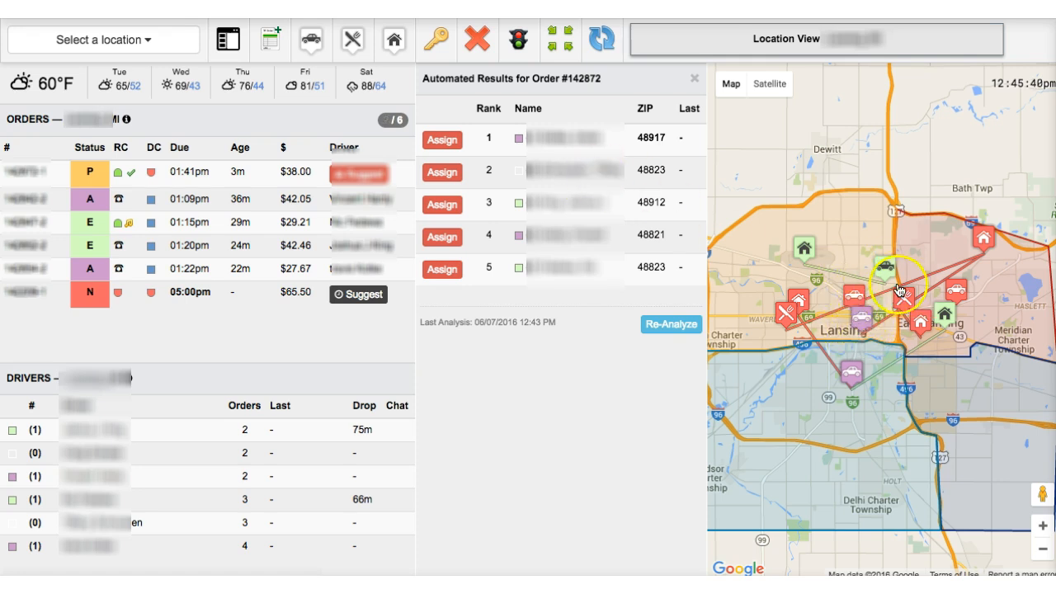
{"action": "left_click", "coordinate": [954, 292]}
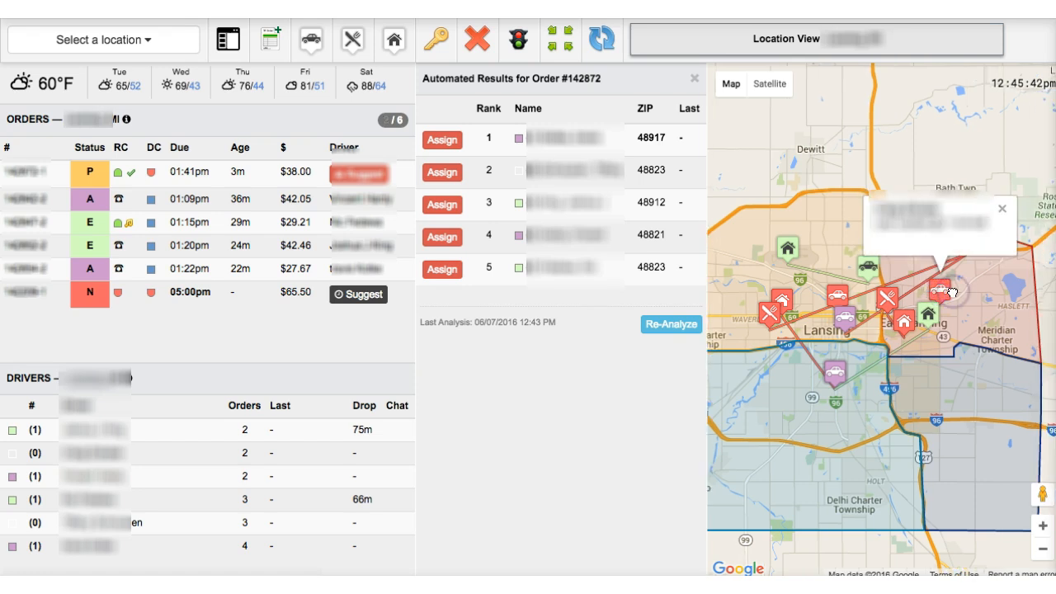
{"action": "left_click", "coordinate": [1002, 208]}
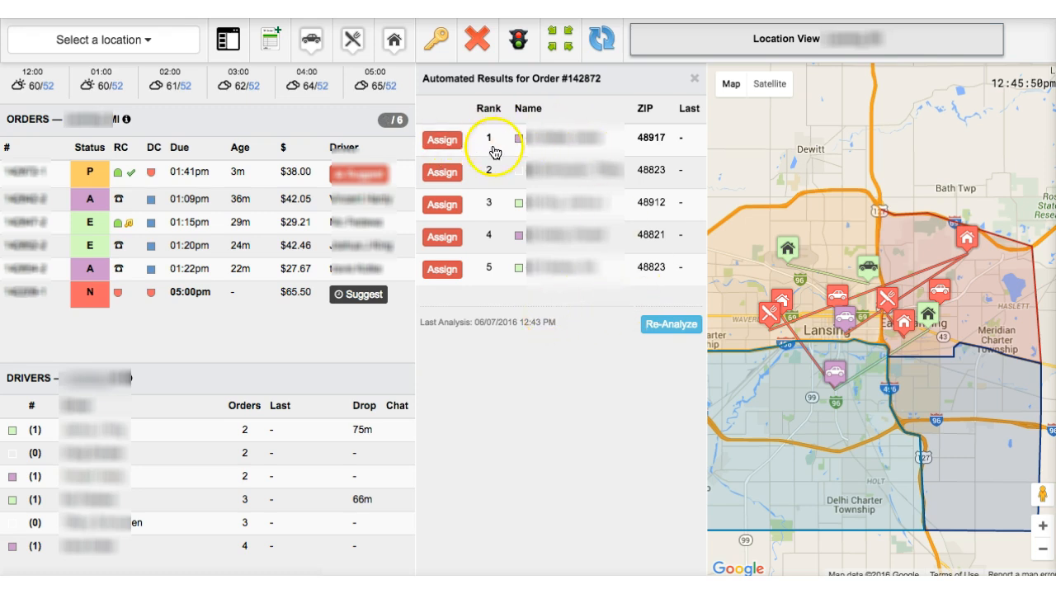
{"action": "left_click_drag", "start_coordinate": [575, 140], "coordinate": [667, 135]}
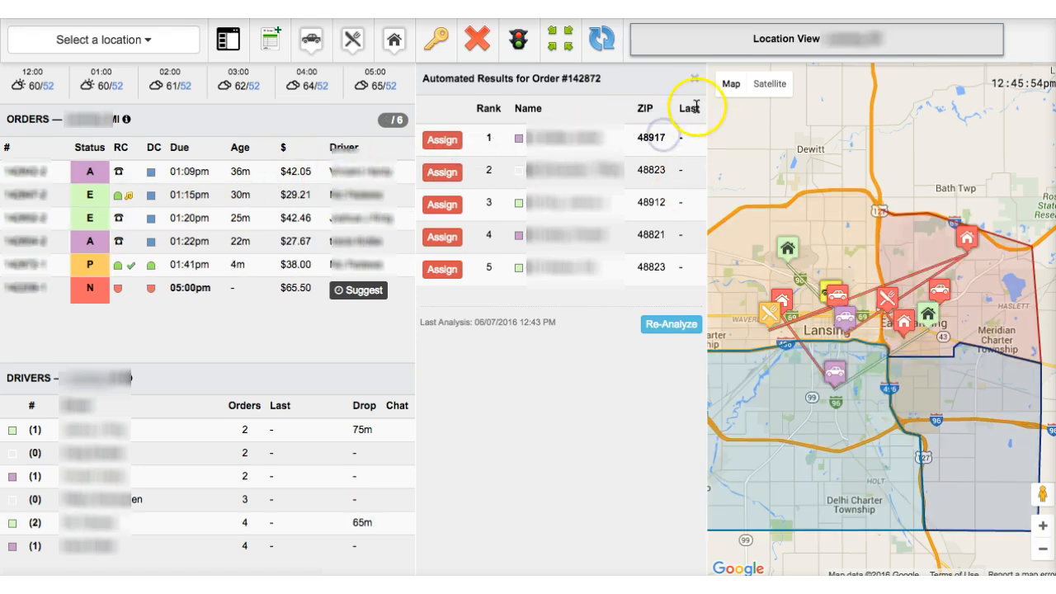
{"action": "left_click", "coordinate": [693, 79]}
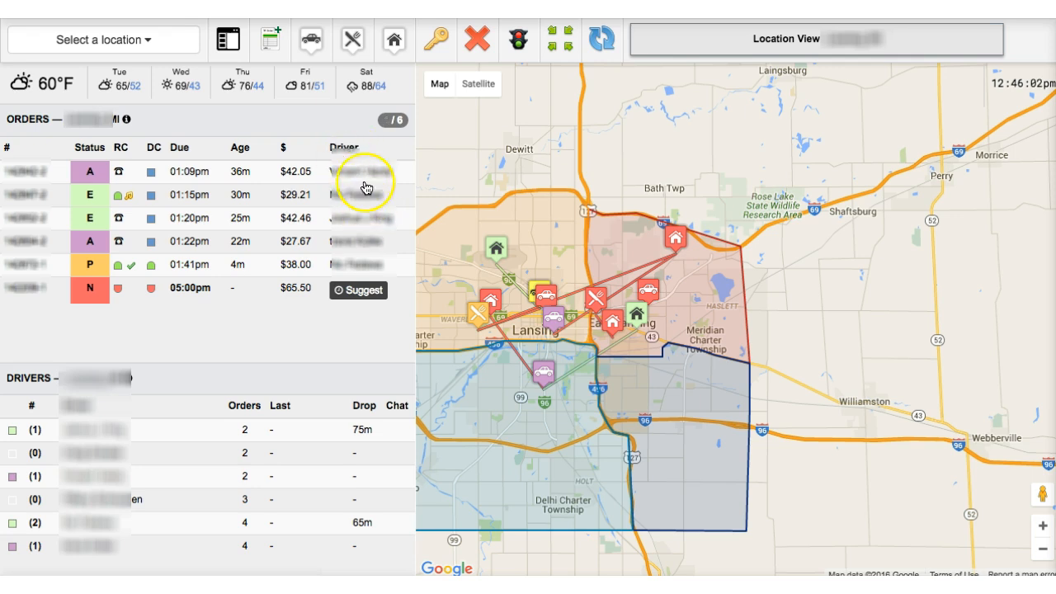
- Review the send-to-restaurant form for the $65.50 order due 05:00pm without sending it, and return the map to all orders
{"action": "mouse_move", "coordinate": [359, 295]}
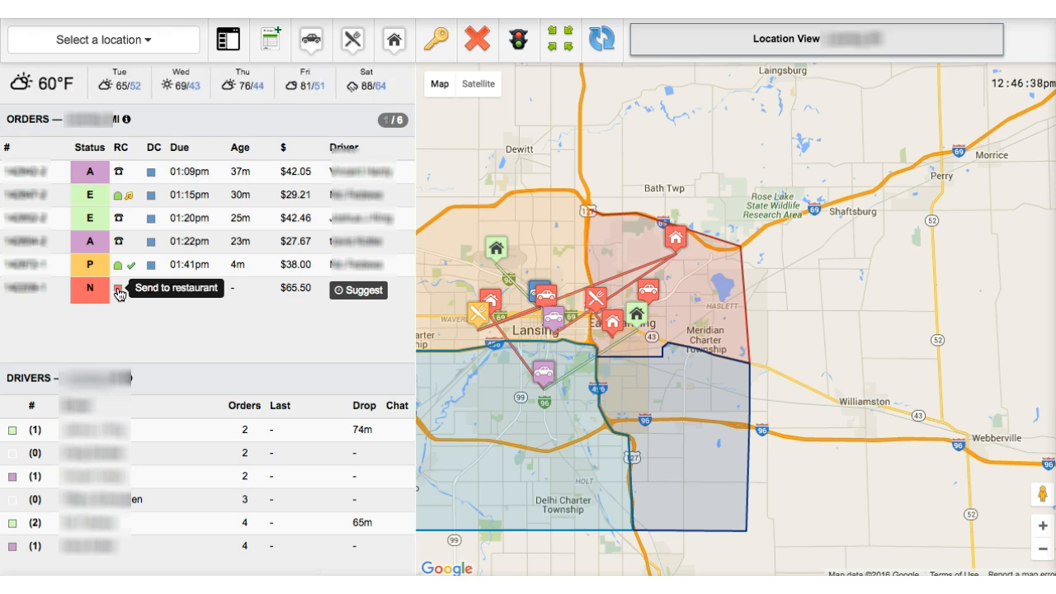
{"action": "left_click", "coordinate": [119, 290]}
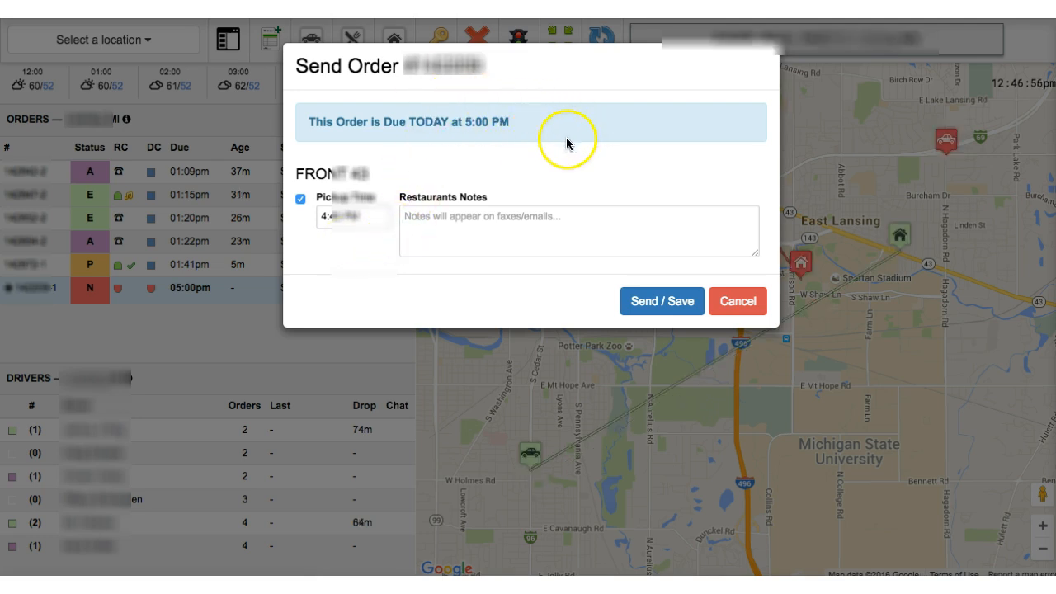
{"action": "left_click", "coordinate": [437, 248]}
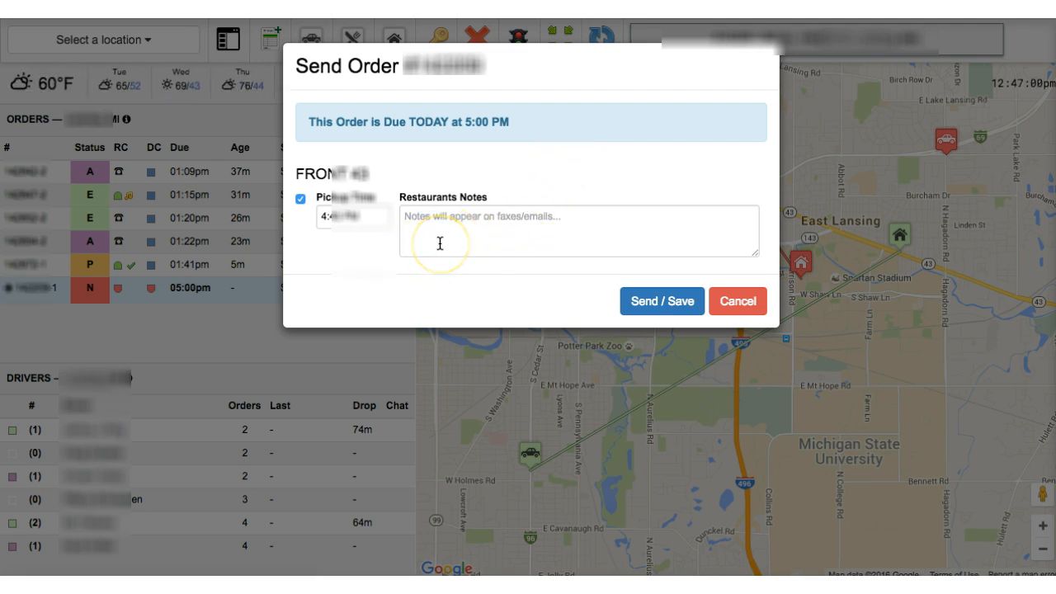
{"action": "left_click", "coordinate": [733, 300]}
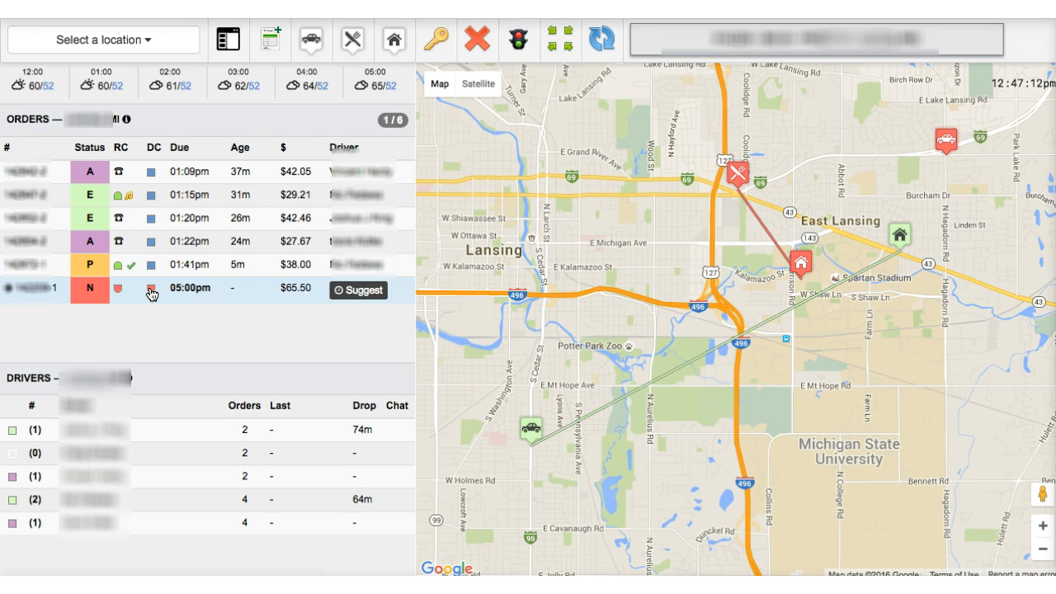
{"action": "left_click", "coordinate": [150, 294]}
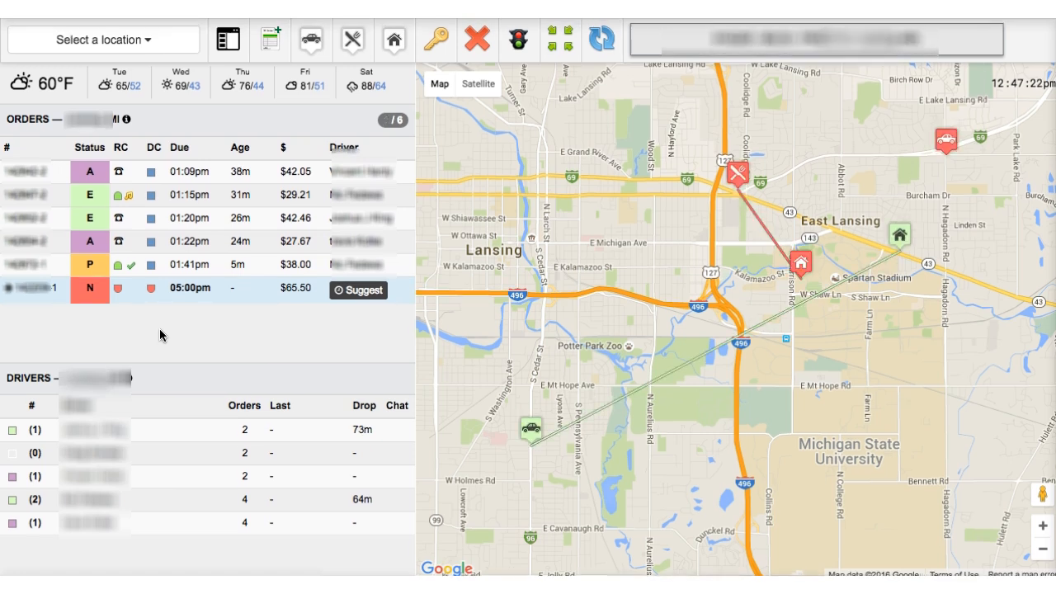
{"action": "left_click", "coordinate": [257, 294]}
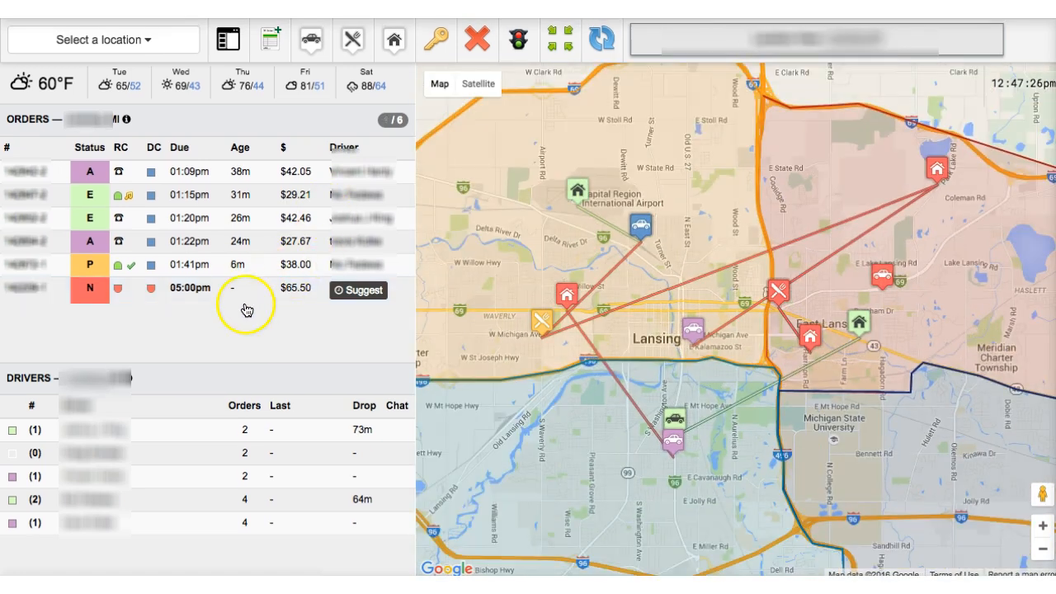
- Show individual drivers' positions and assigned deliveries on the map, going through the drivers list and ending with the first driver
{"action": "left_click", "coordinate": [150, 442]}
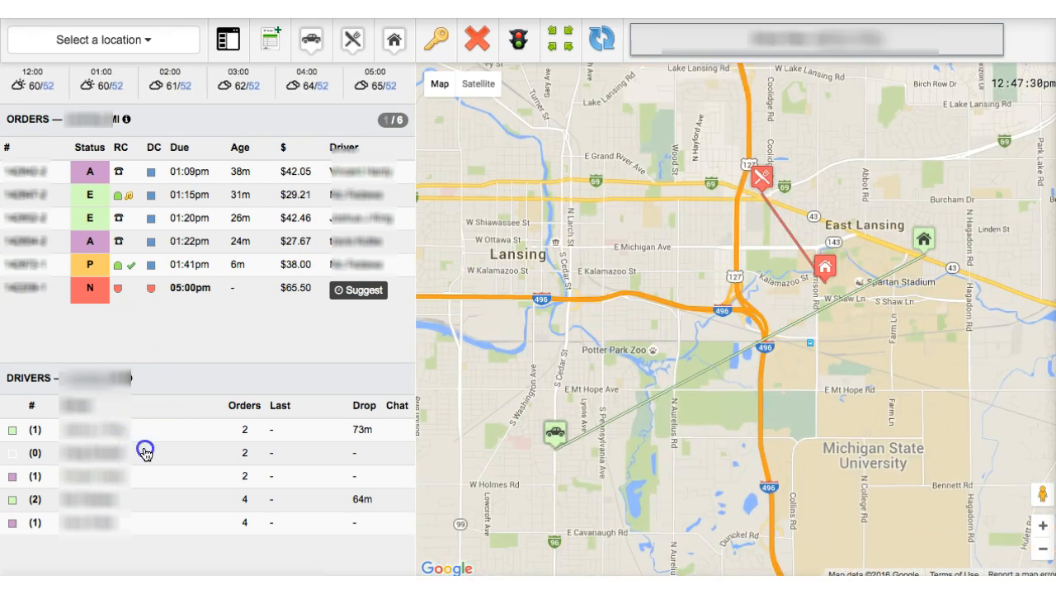
{"action": "left_click", "coordinate": [142, 475]}
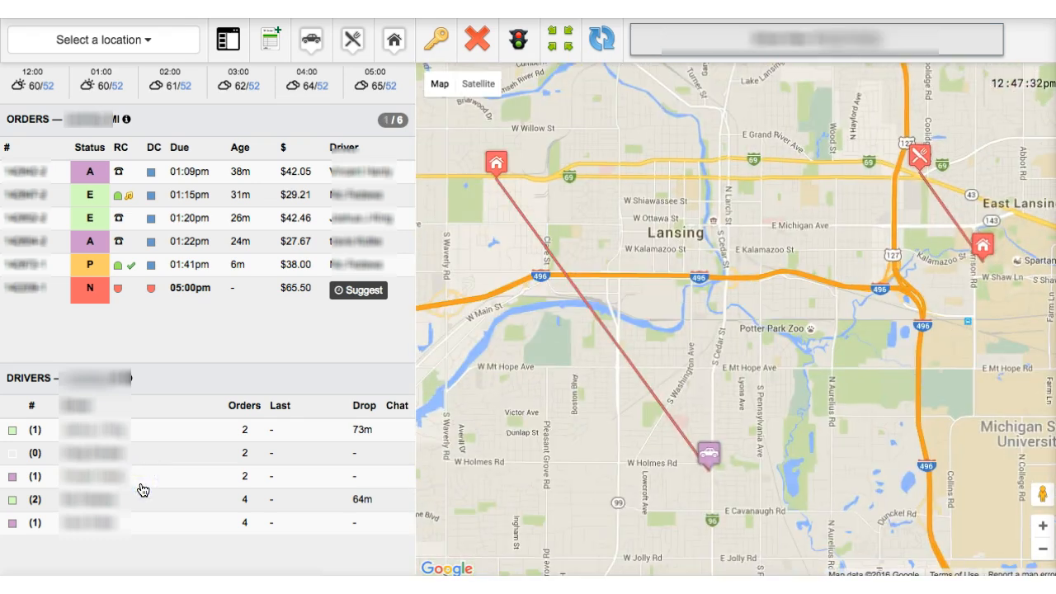
{"action": "left_click", "coordinate": [142, 510]}
{"action": "left_click", "coordinate": [142, 522]}
{"action": "left_click", "coordinate": [144, 526]}
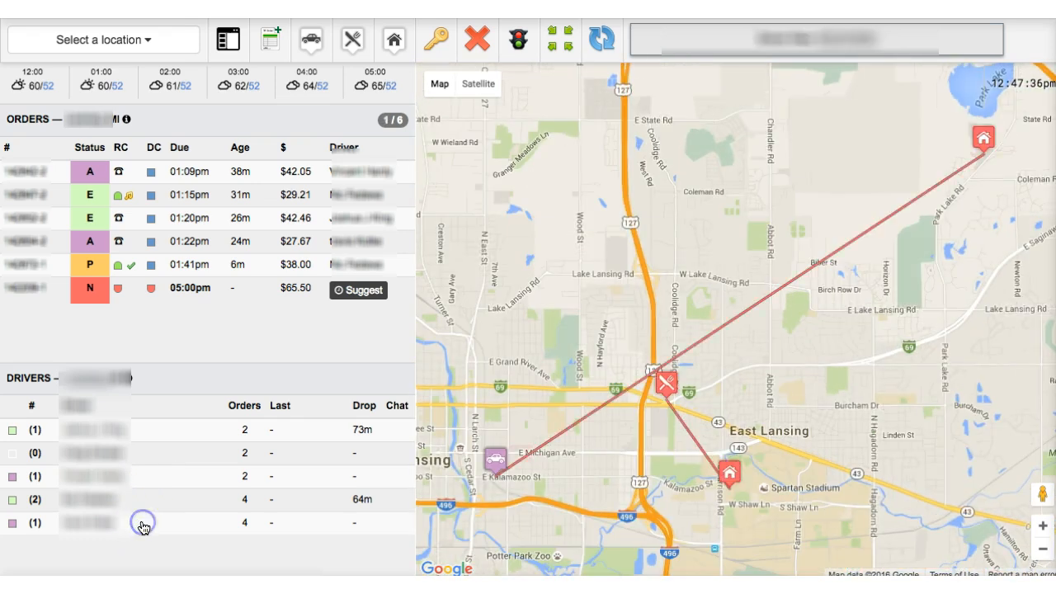
{"action": "left_click", "coordinate": [245, 405]}
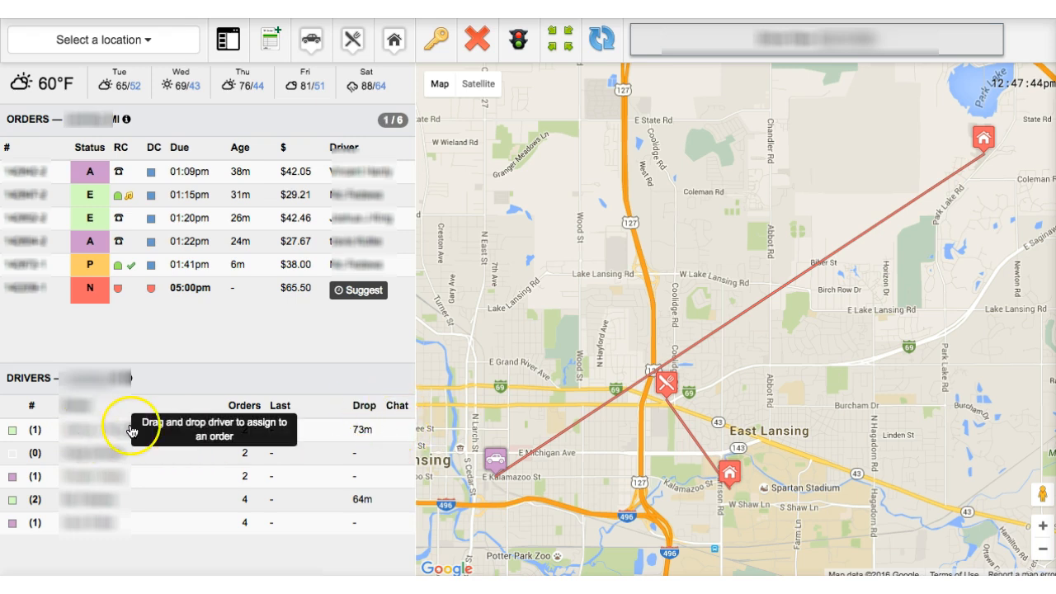
{"action": "left_click", "coordinate": [401, 437]}
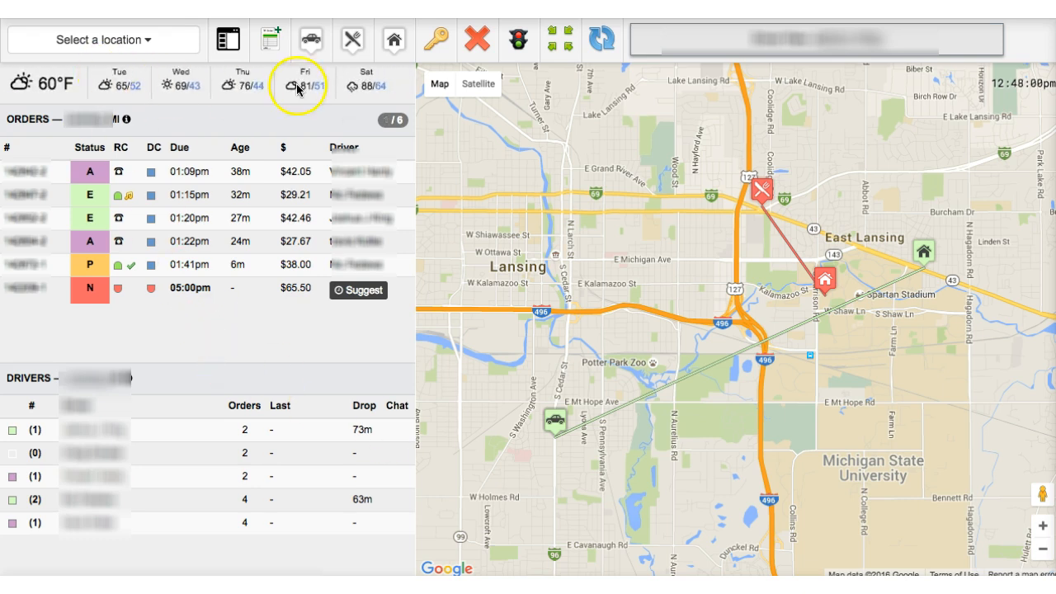
- Reload the full location view, and hide and restore the sidebar twice, recentering the map after each change
{"action": "left_click", "coordinate": [601, 39]}
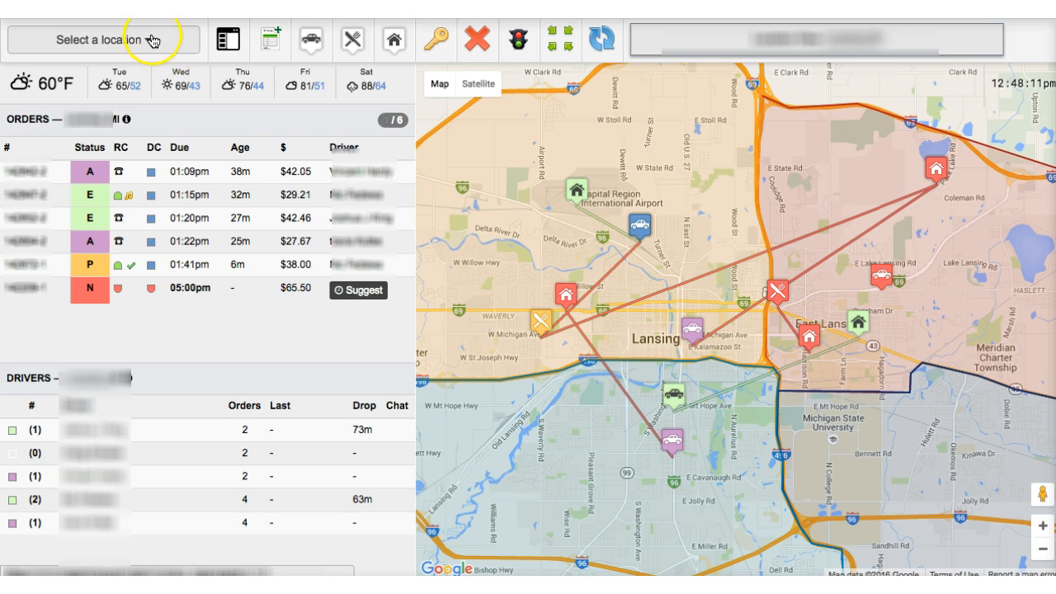
{"action": "left_click", "coordinate": [230, 40]}
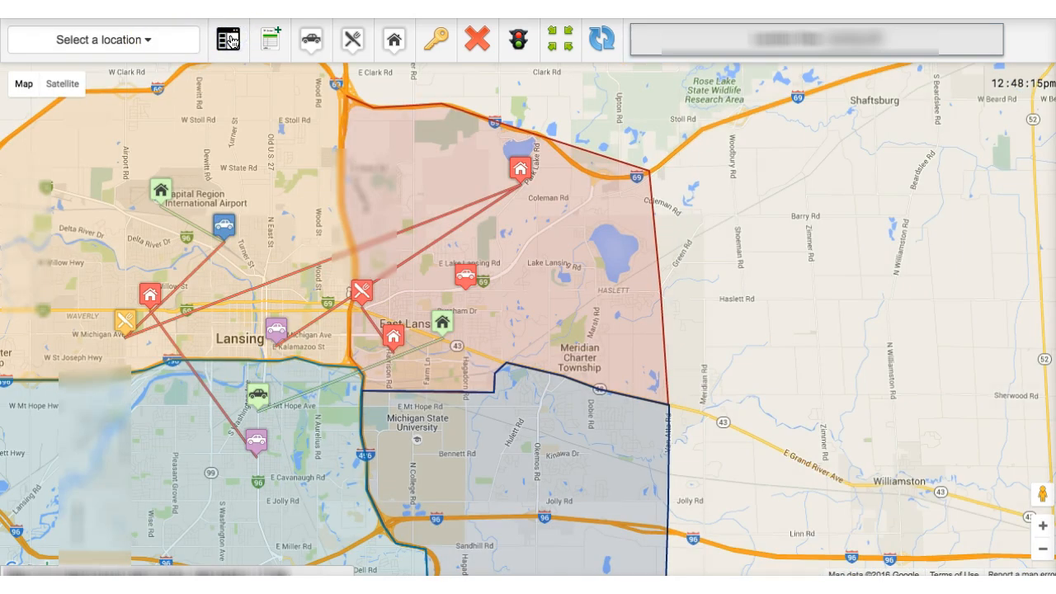
{"action": "left_click", "coordinate": [557, 34]}
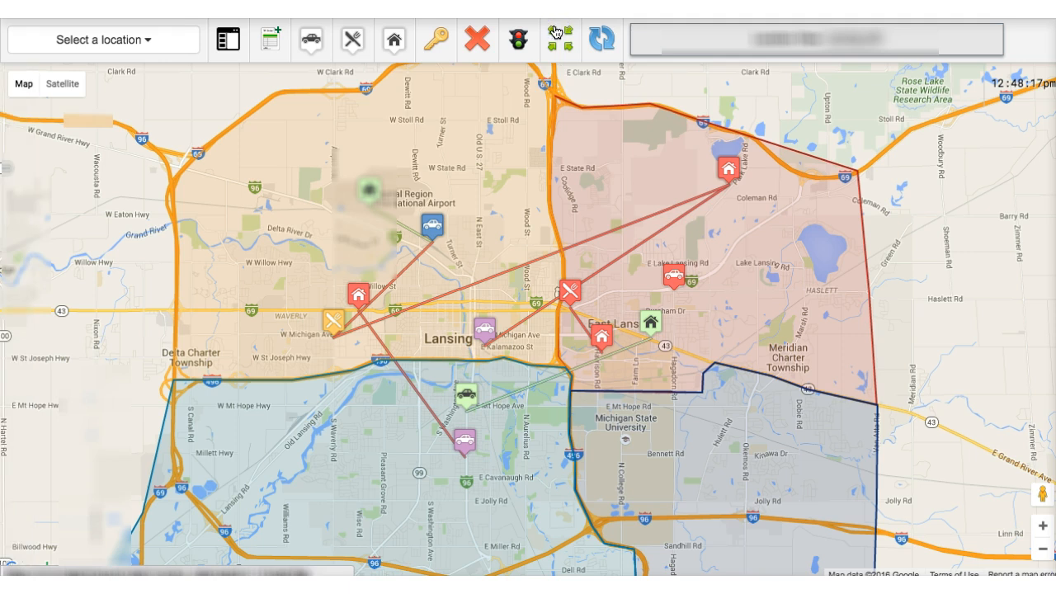
{"action": "left_click", "coordinate": [227, 40]}
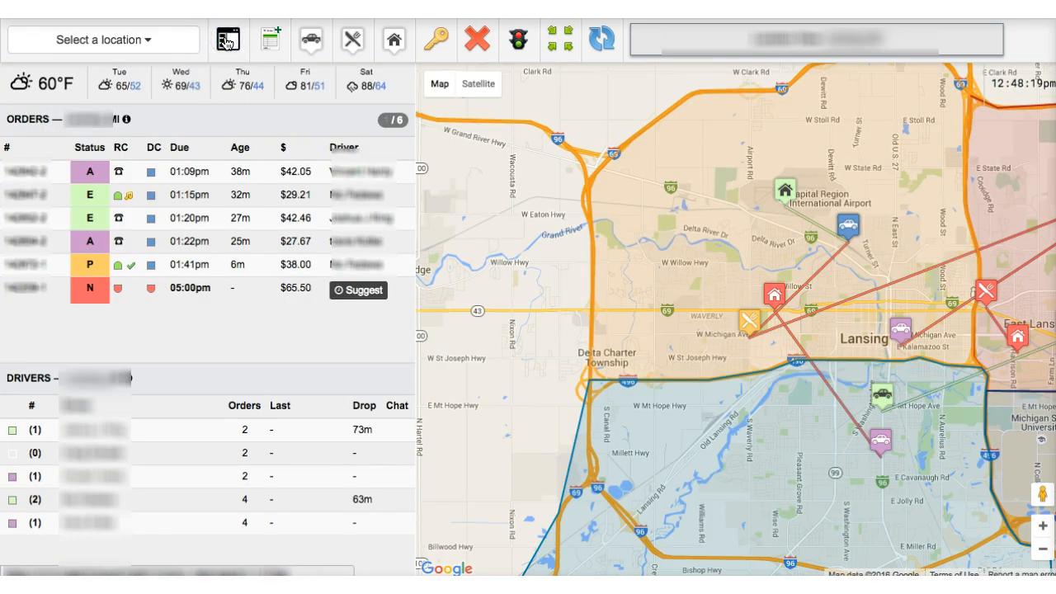
{"action": "left_click", "coordinate": [559, 38]}
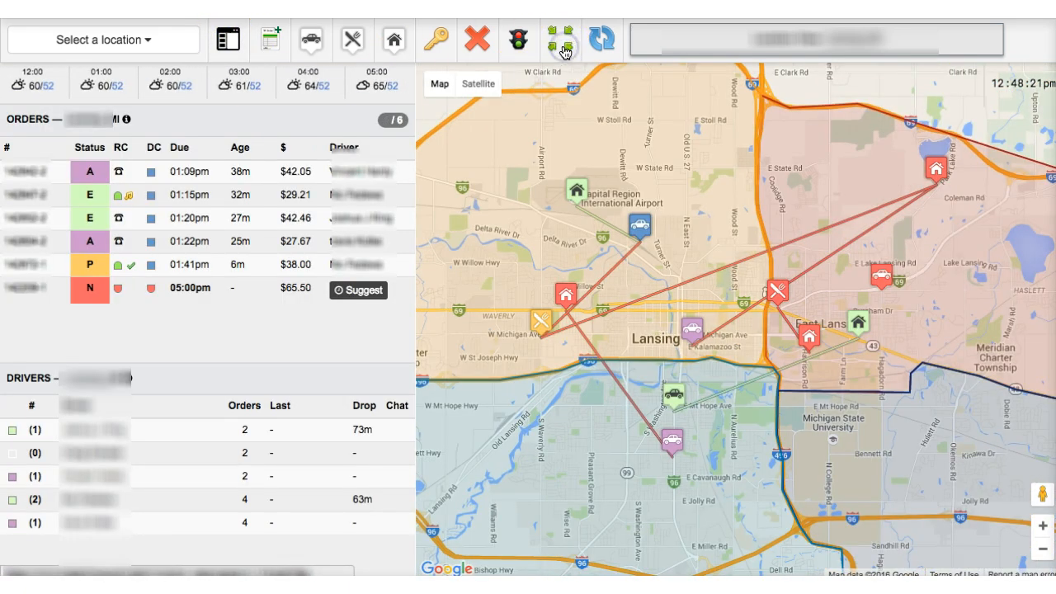
{"action": "left_click", "coordinate": [227, 39]}
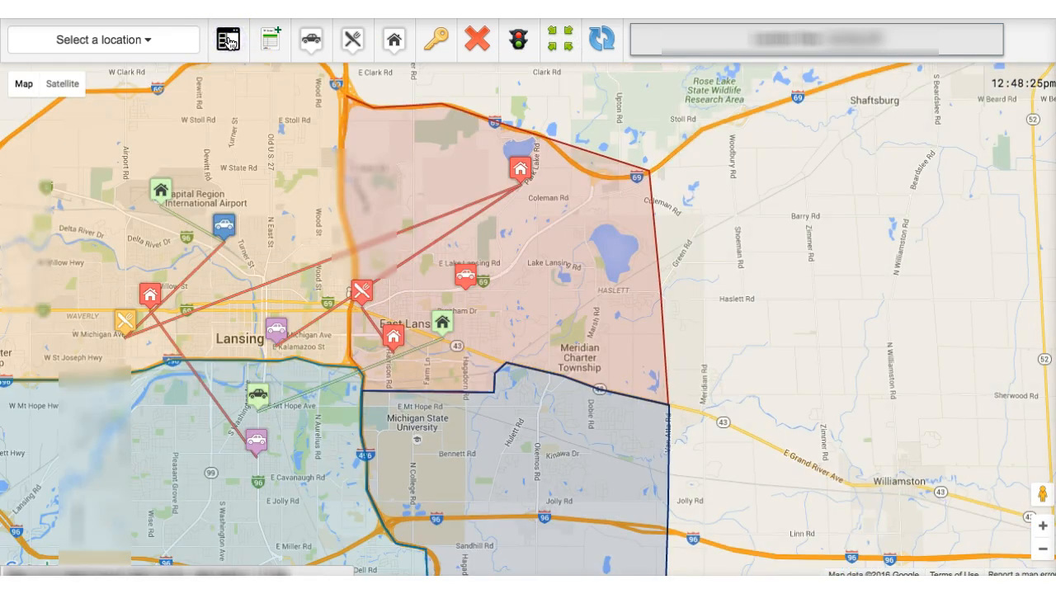
{"action": "left_click", "coordinate": [558, 38]}
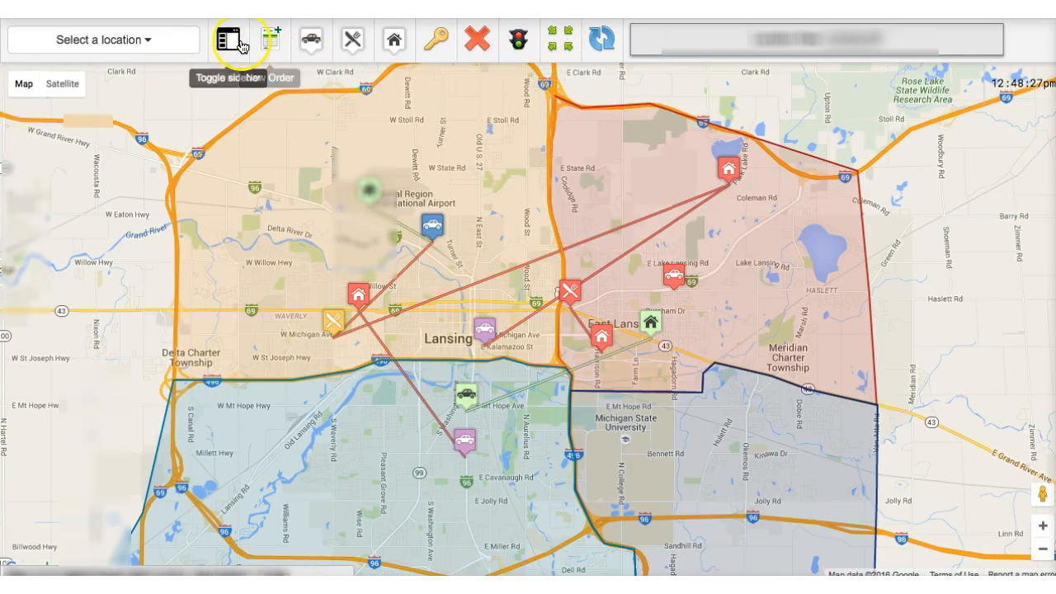
{"action": "left_click", "coordinate": [239, 45]}
{"action": "left_click", "coordinate": [558, 39]}
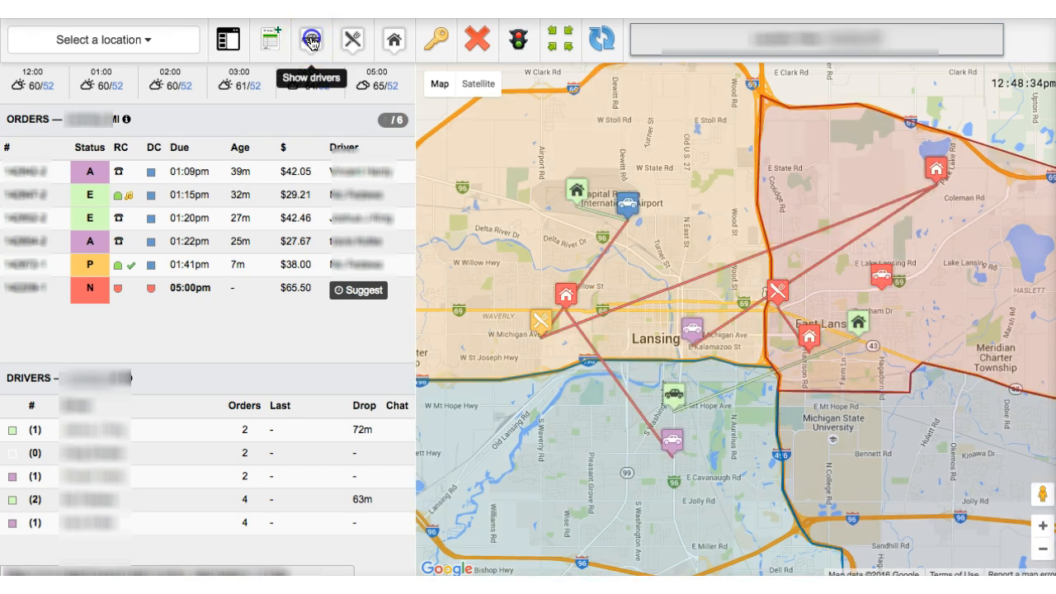
- Filter the map to drivers only, to drivers and restaurants, and to drivers, restaurants and customers together
{"action": "left_click", "coordinate": [311, 43]}
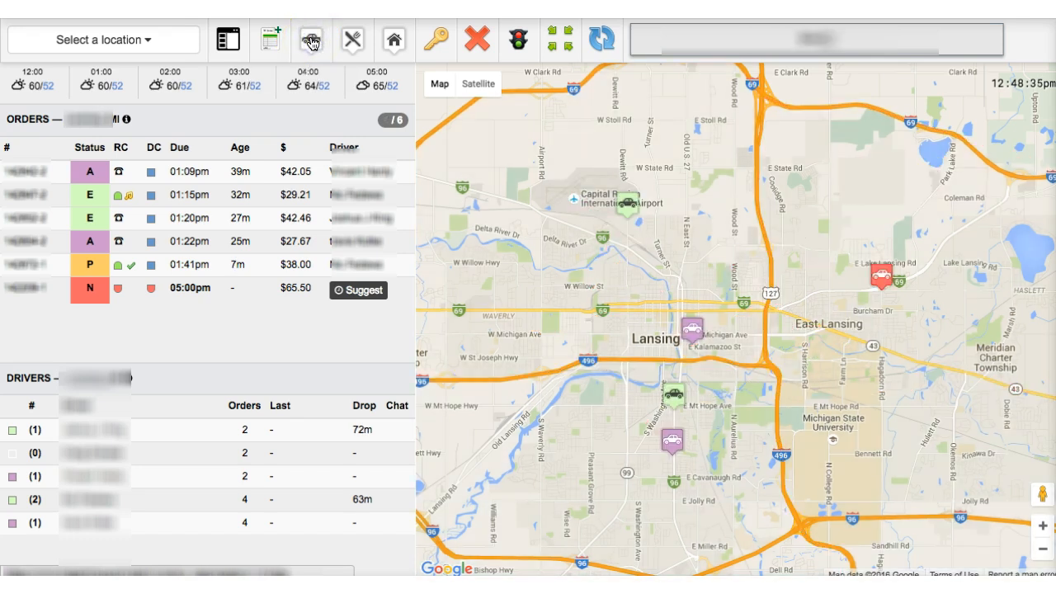
{"action": "left_click", "coordinate": [353, 43]}
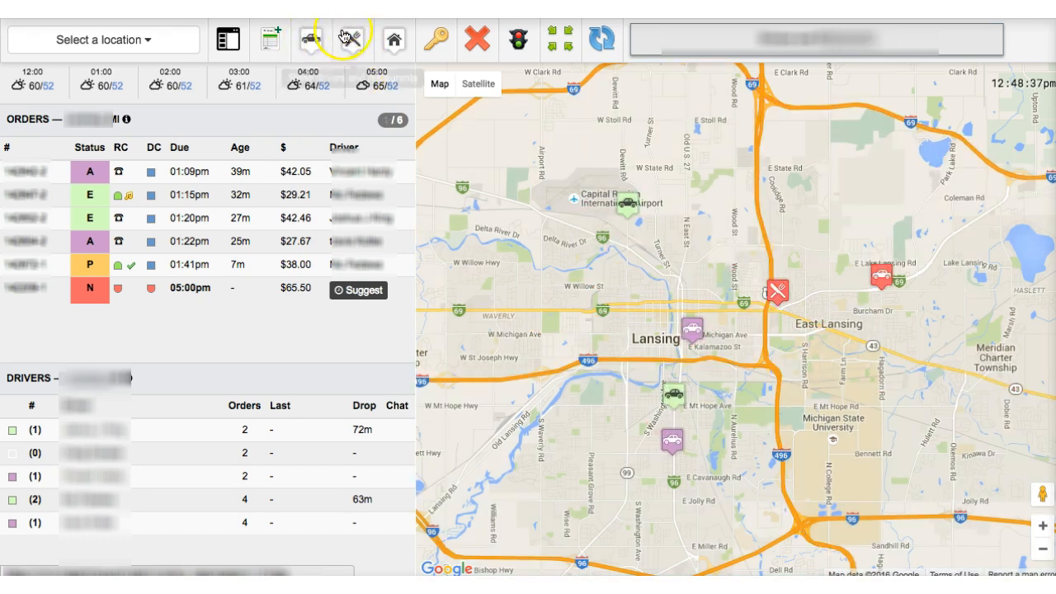
{"action": "left_click", "coordinate": [361, 40]}
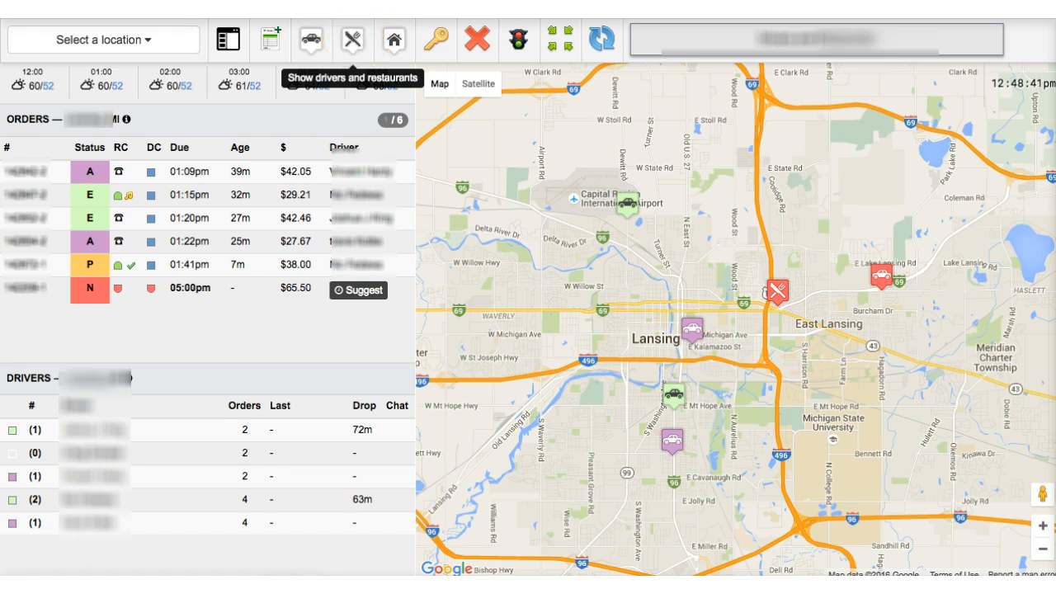
{"action": "left_click", "coordinate": [393, 41]}
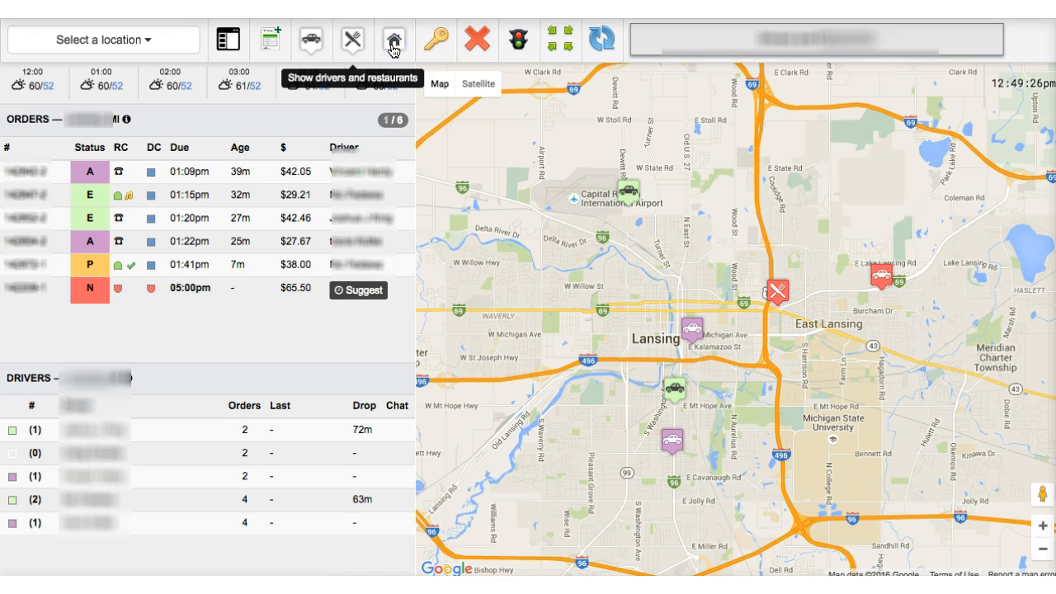
{"action": "left_click", "coordinate": [393, 45]}
{"action": "left_click", "coordinate": [393, 43]}
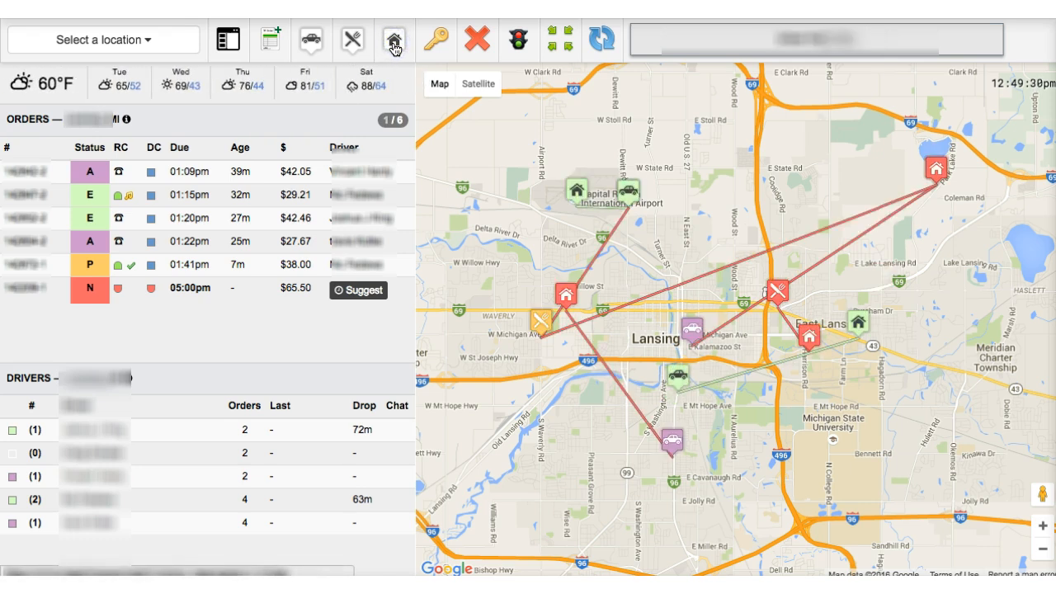
- Clear all markers and routes from the map, and reload the location's orders, drivers and delivery zones
{"action": "left_click", "coordinate": [482, 37]}
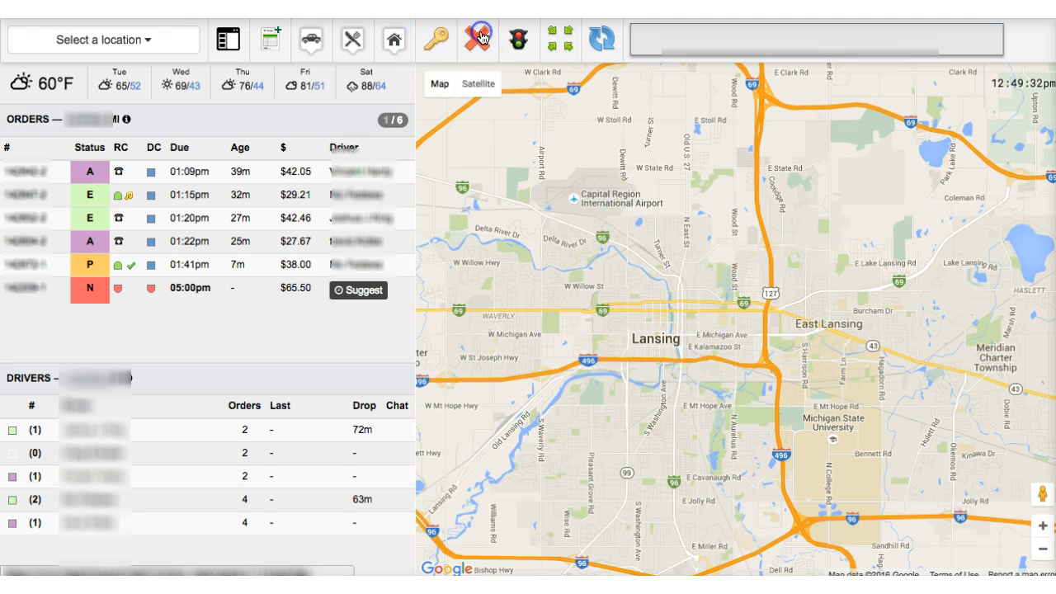
{"action": "left_click", "coordinate": [560, 46]}
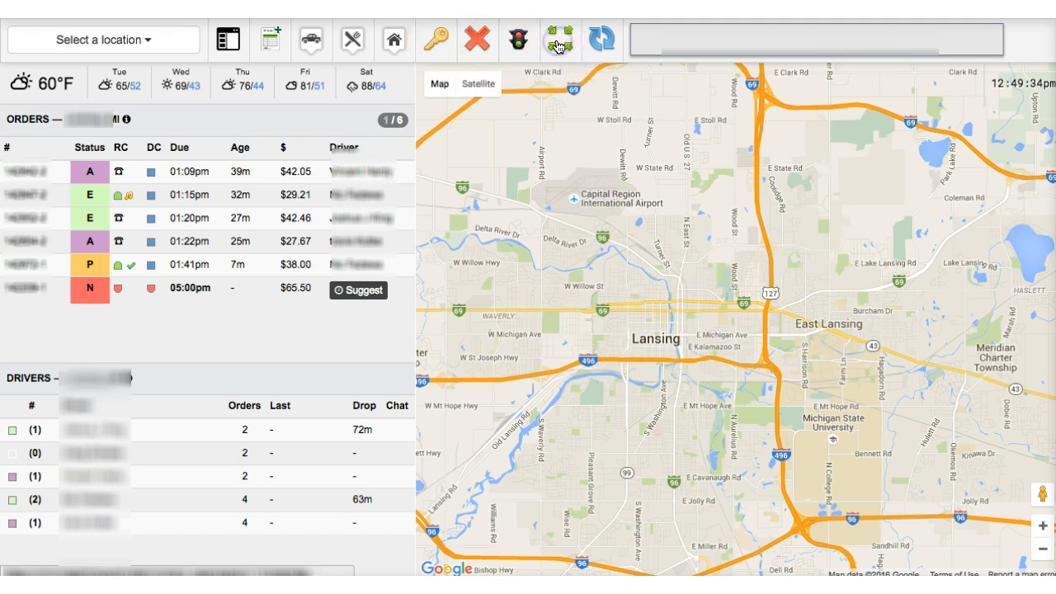
{"action": "left_click", "coordinate": [601, 39]}
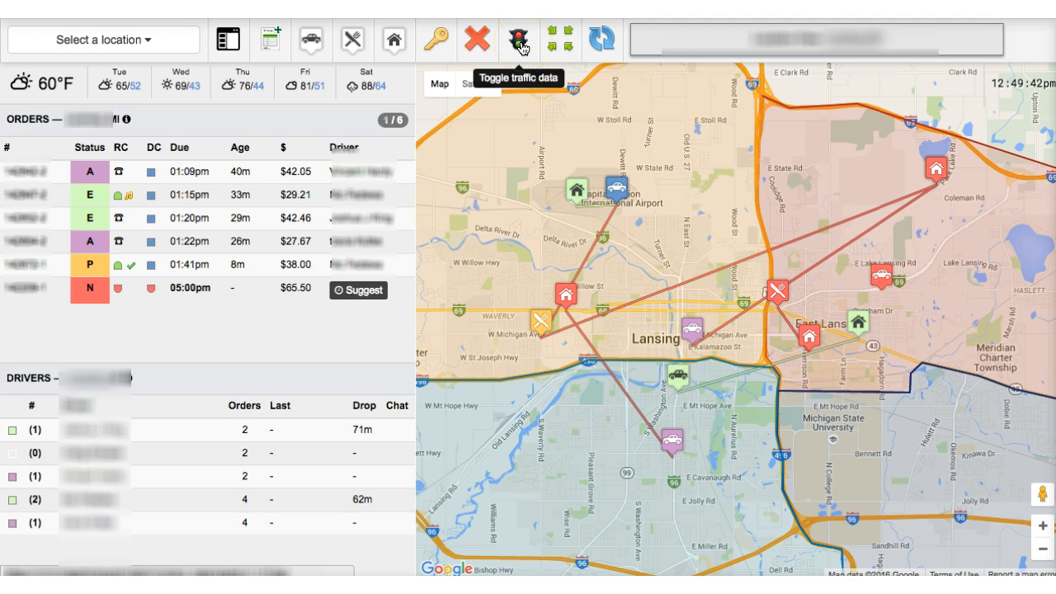
- Turn on traffic data for the Lansing map and examine the road conditions
{"action": "left_click", "coordinate": [520, 43]}
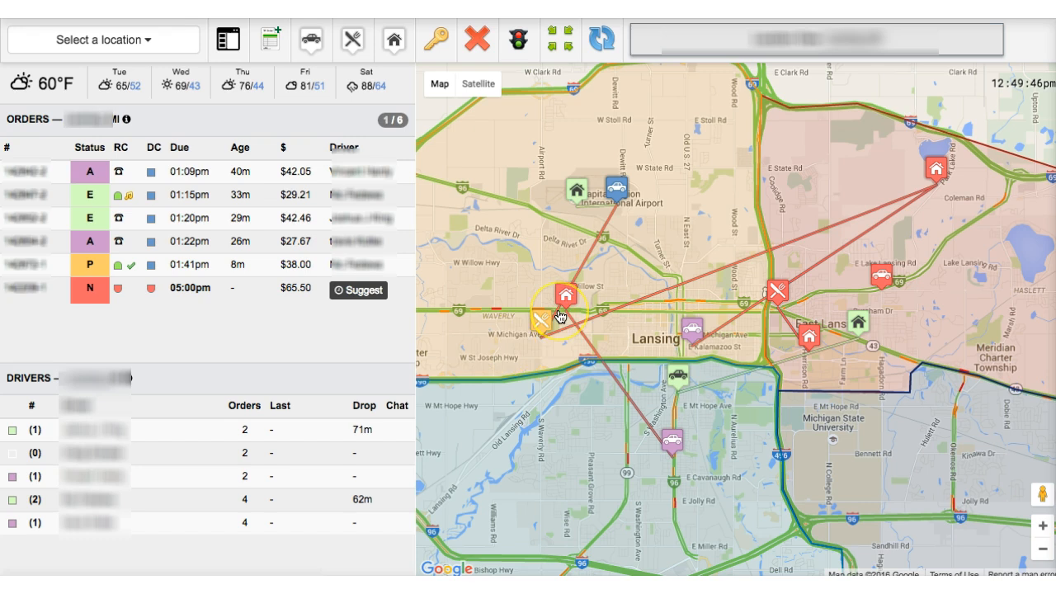
{"action": "mouse_move", "coordinate": [560, 317]}
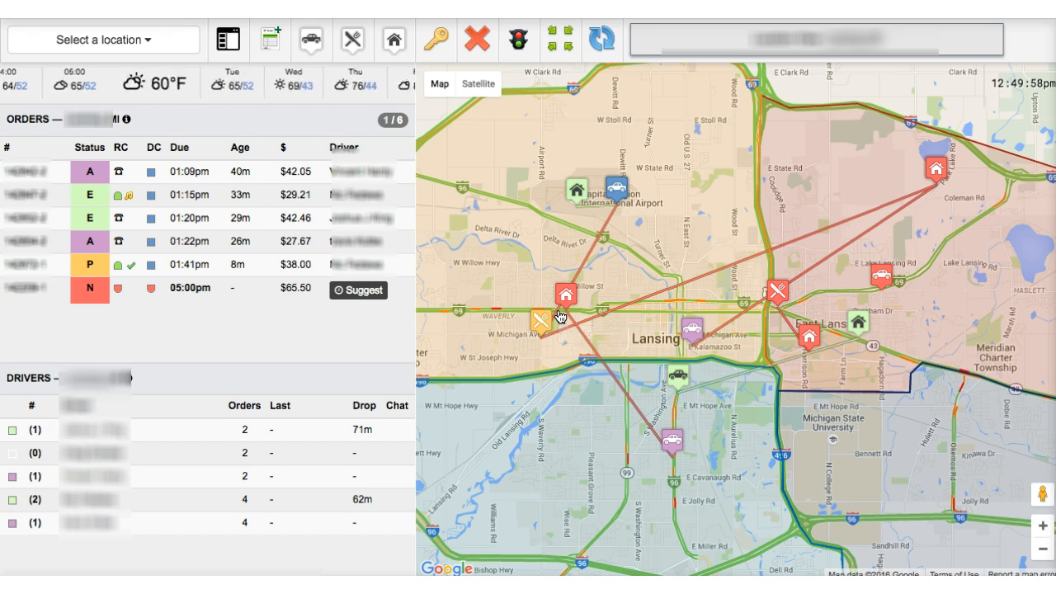
{"action": "left_click", "coordinate": [418, 308]}
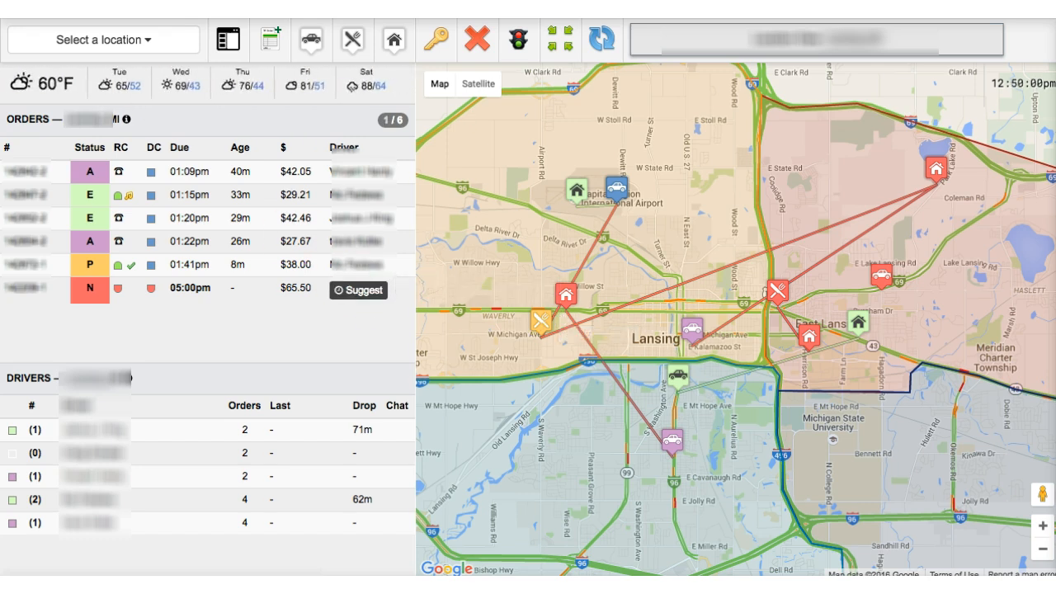